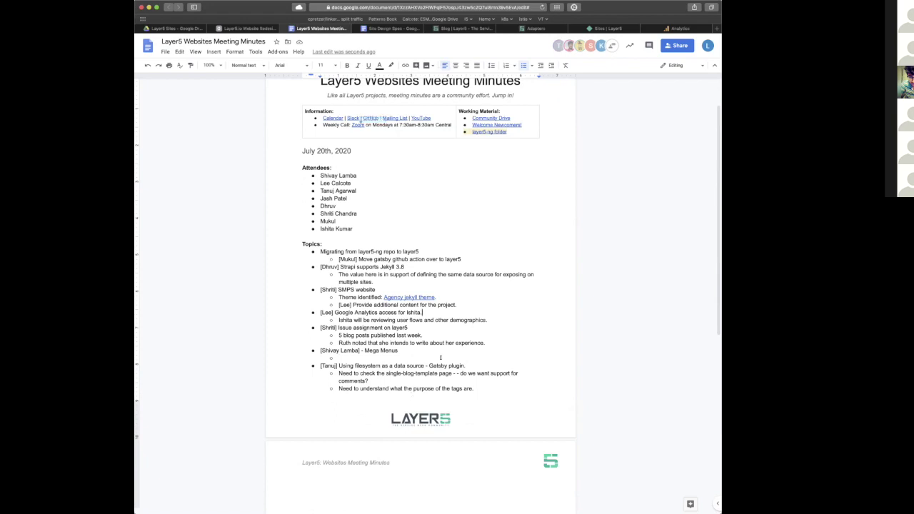
- Add an empty sub-bullet after the multiple-sites note under the "Strapi supports Jekyll 3.8" topic in the meeting minutes
click(488, 314)
click(488, 388)
key(BackSpace)
click(373, 282)
key(Return)
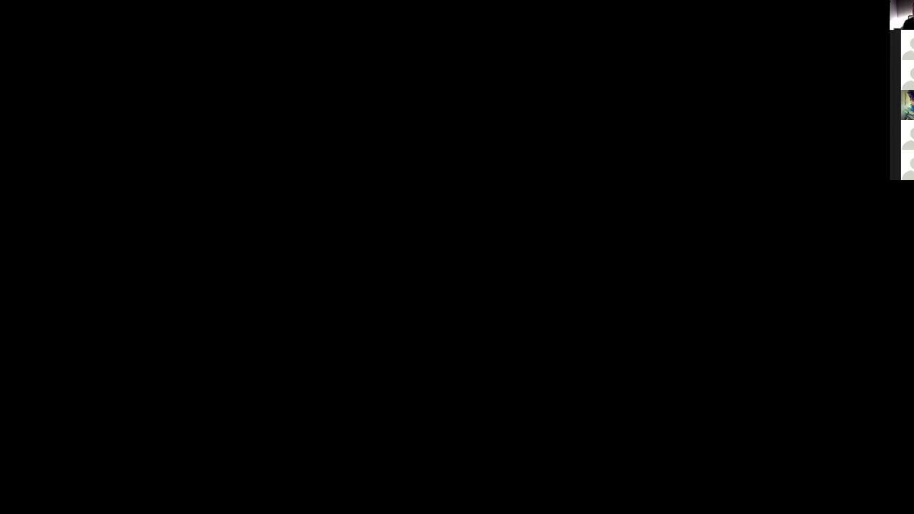
- Switch to the Strapi admin window and go back from the "Enjoy!" entry to the article list
key(alt+Tab)
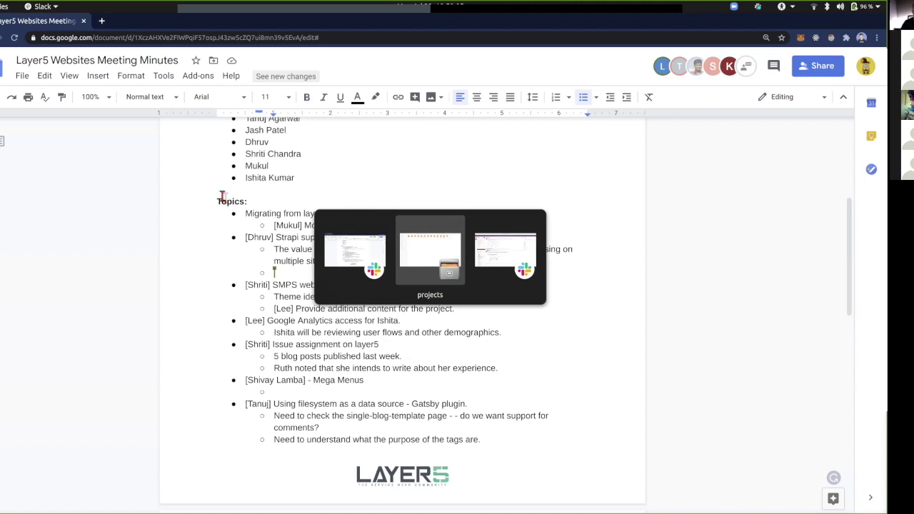
key(alt+shift+Tab)
key(alt+shift+Tab)
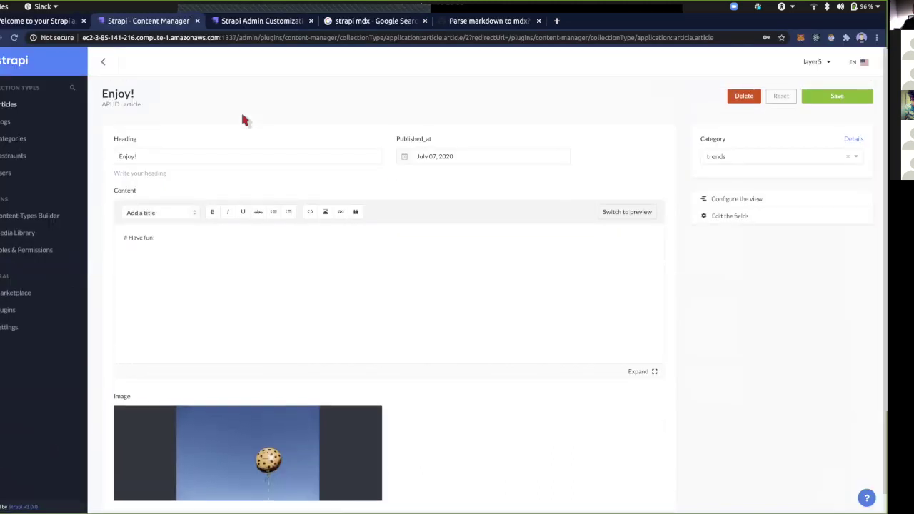
click(100, 62)
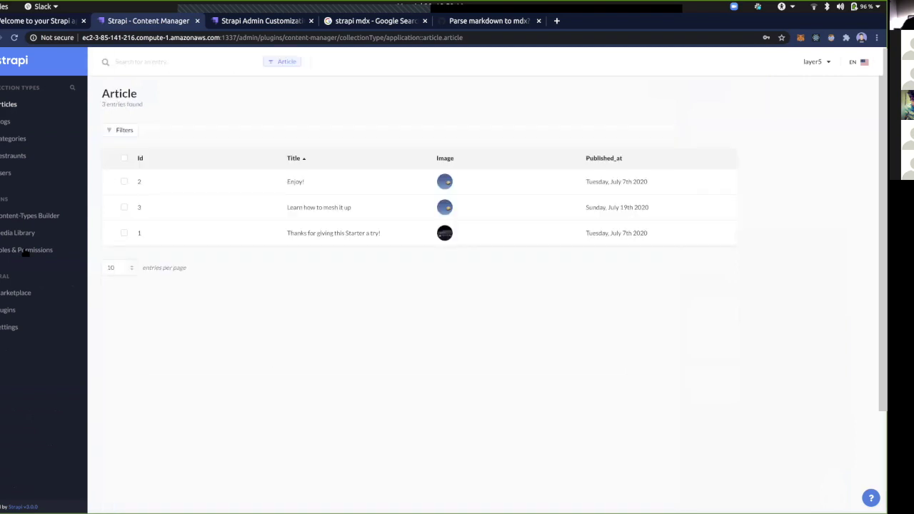
- Open the Public role in Roles & Permissions and review its application permissions for Article, Category, Blog and Restraunts
click(25, 250)
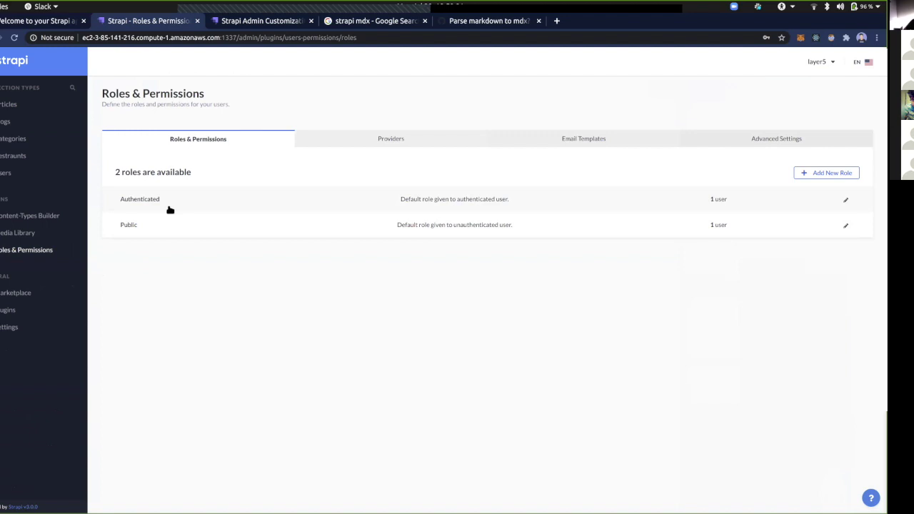
click(192, 227)
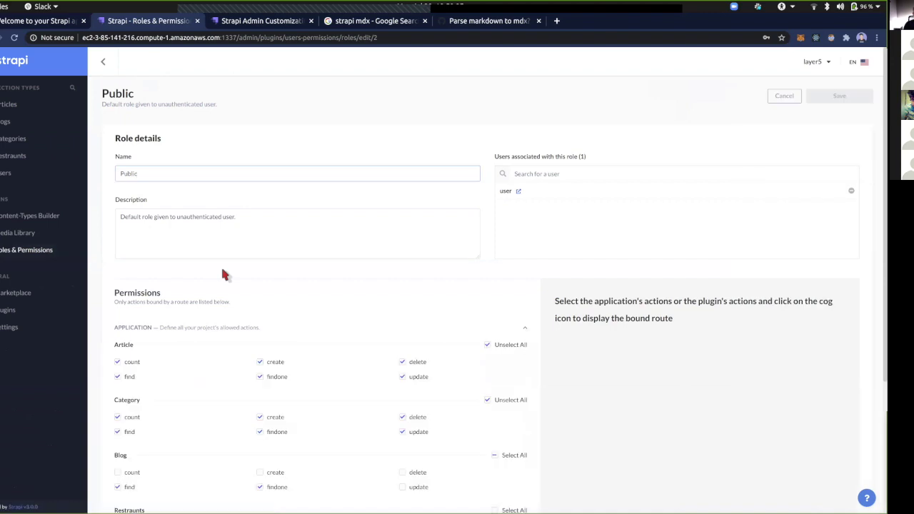
scroll(223, 274, down, 3)
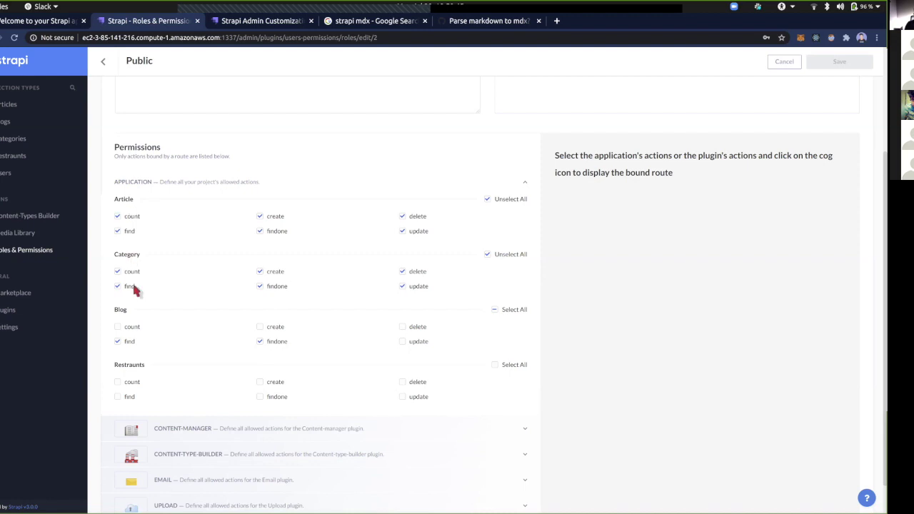
scroll(145, 333, down, 1)
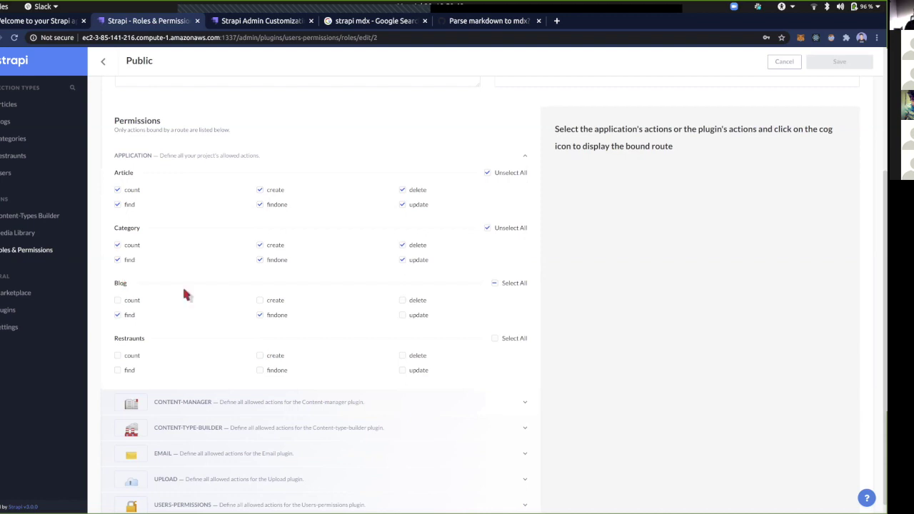
scroll(184, 294, up, 3)
scroll(183, 294, up, 1)
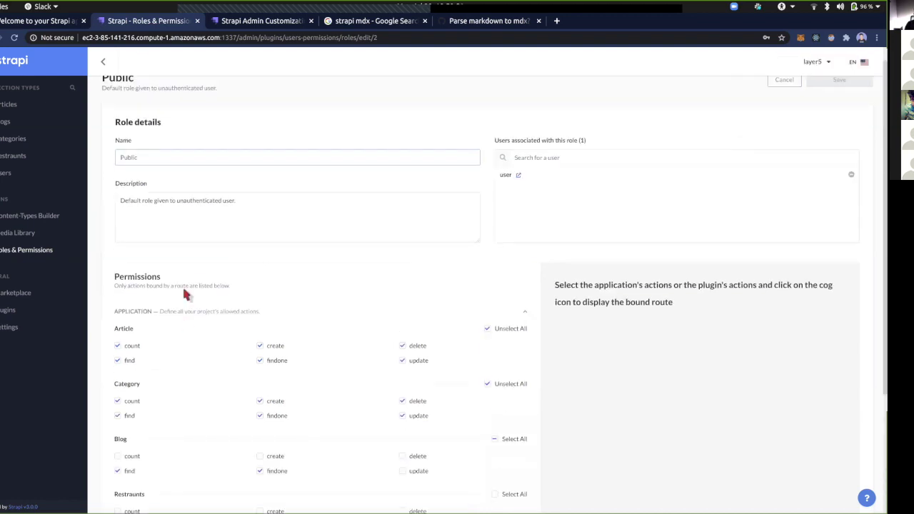
scroll(184, 293, up, 1)
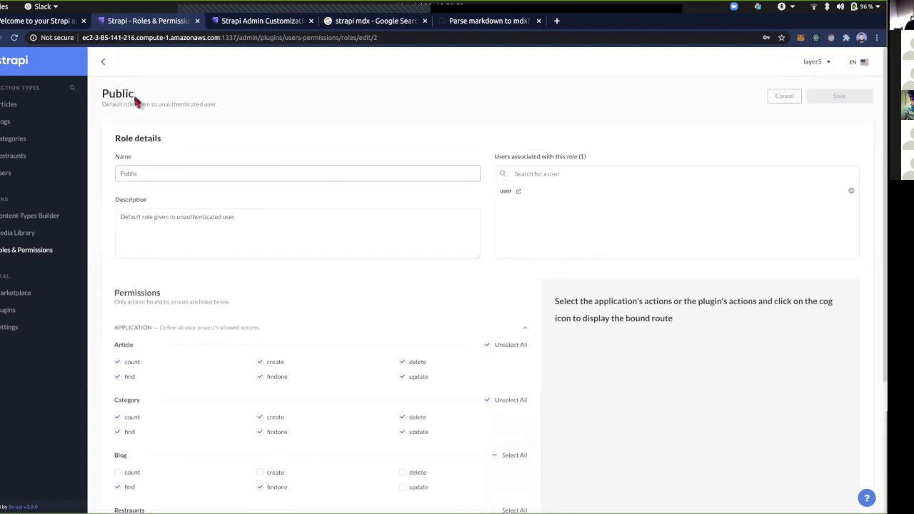
- Review the Authenticated role's application permissions, then return to the list of roles
click(101, 63)
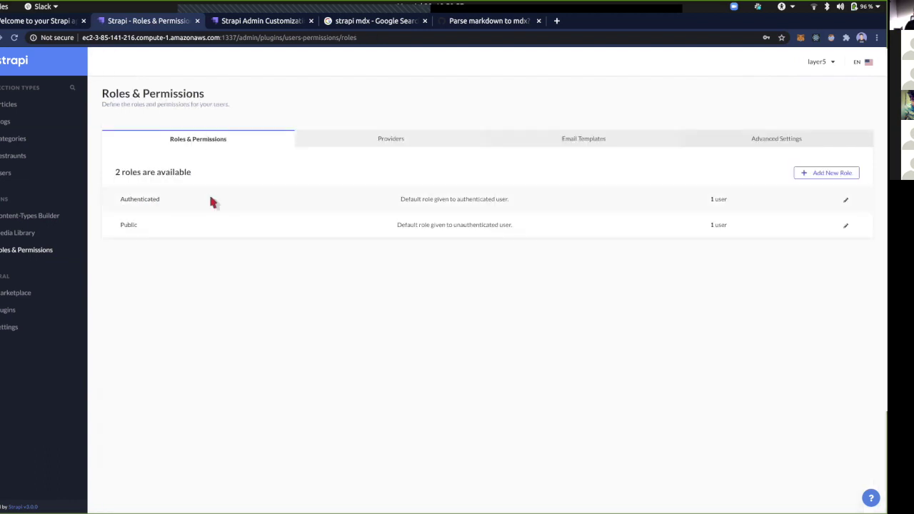
click(212, 203)
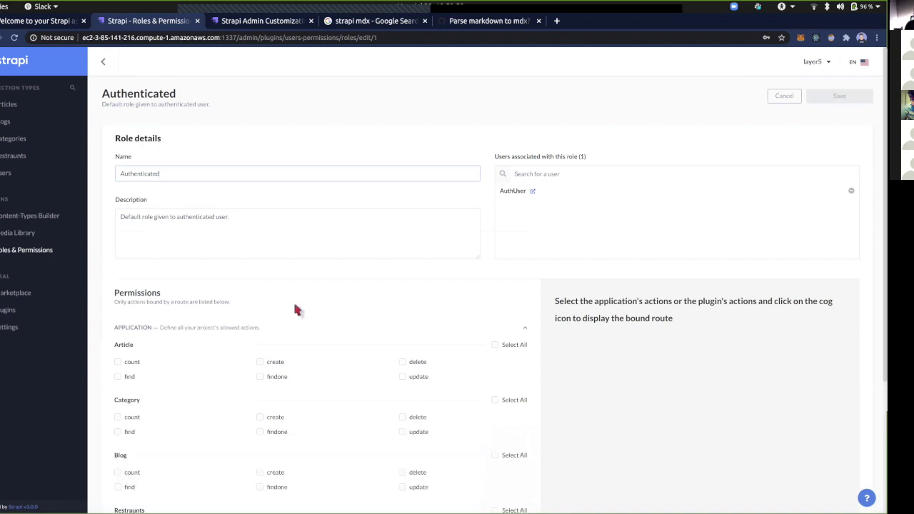
scroll(295, 307, down, 2)
scroll(293, 308, down, 2)
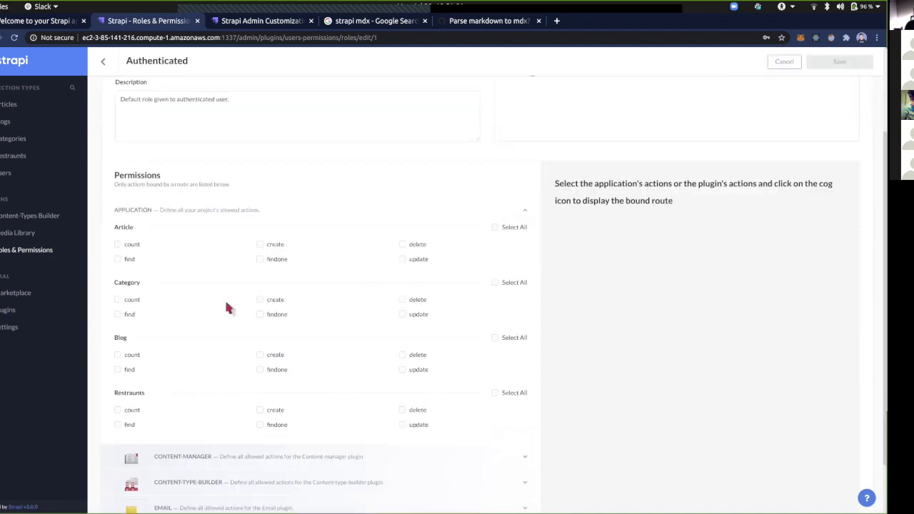
scroll(222, 304, up, 3)
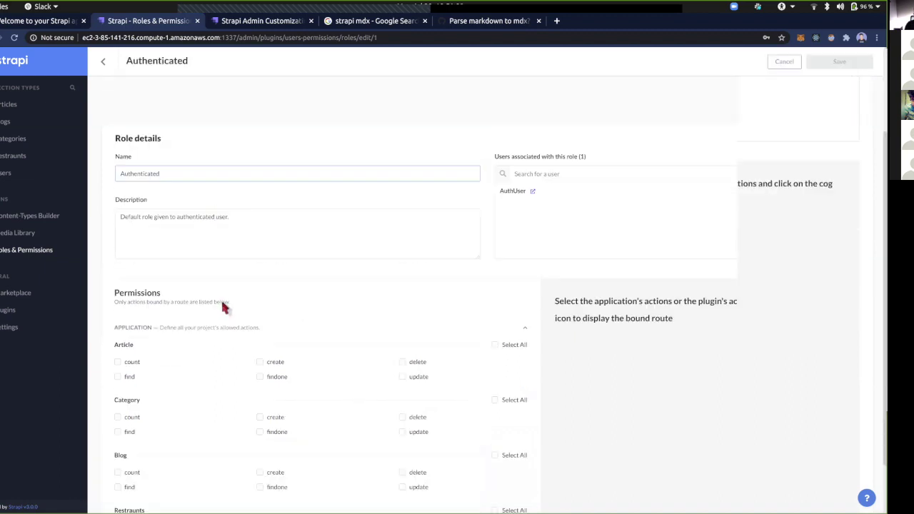
click(110, 70)
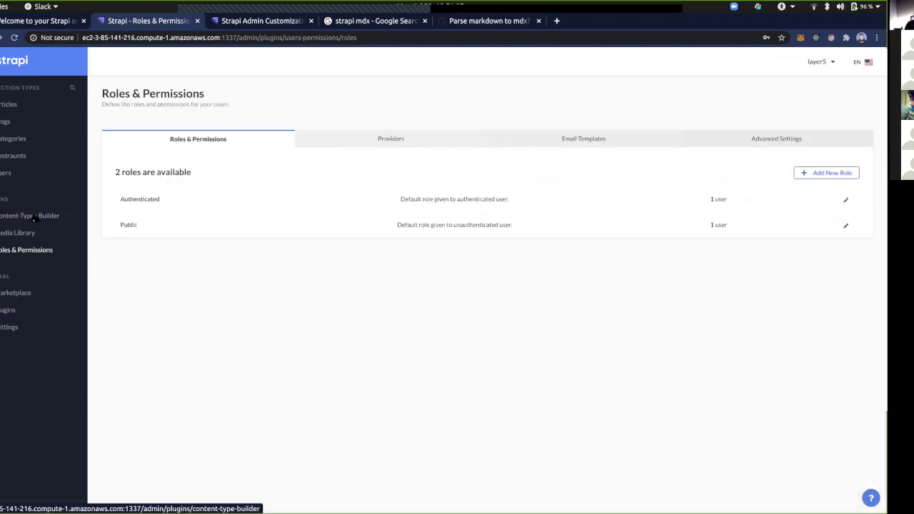
- Compare the fields of the Article and Category collection types in the Content-Types Builder
click(34, 218)
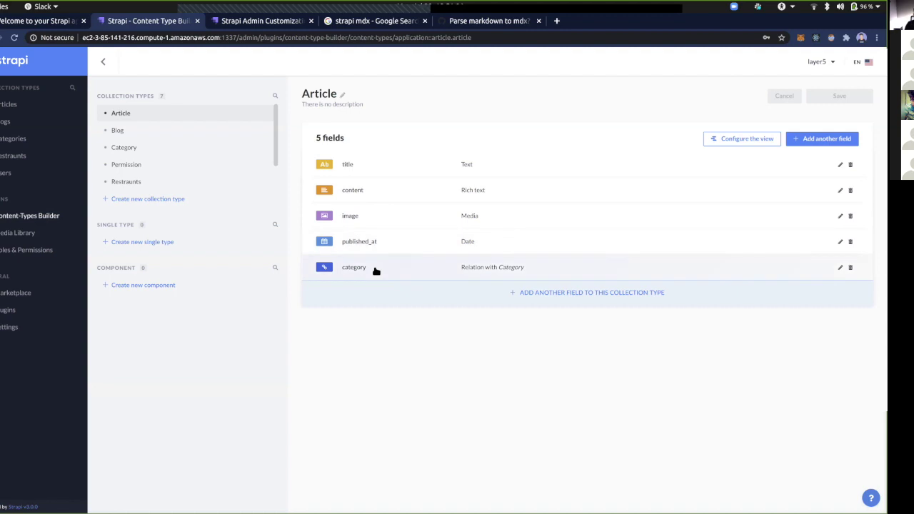
click(124, 148)
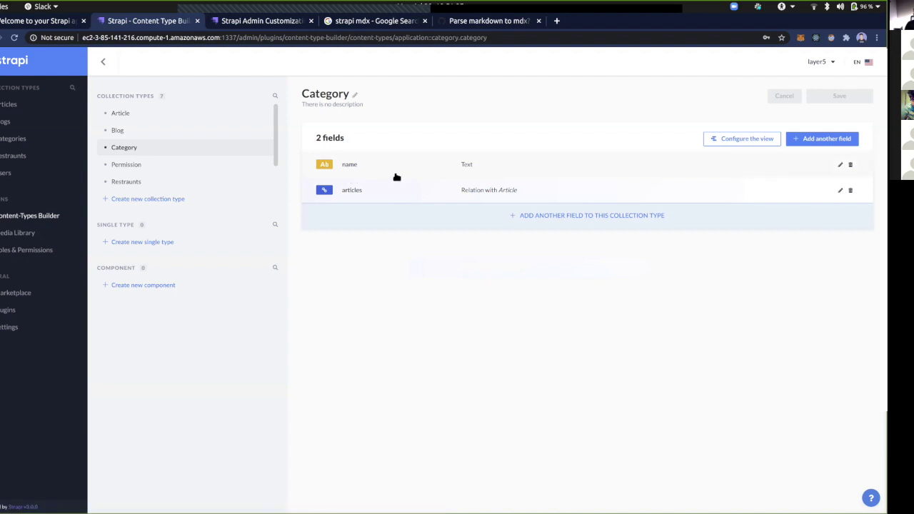
click(151, 115)
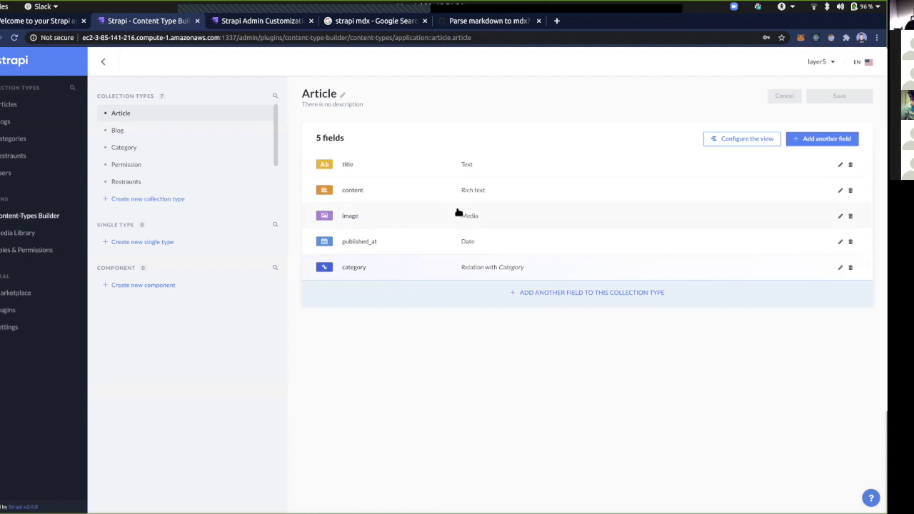
click(196, 149)
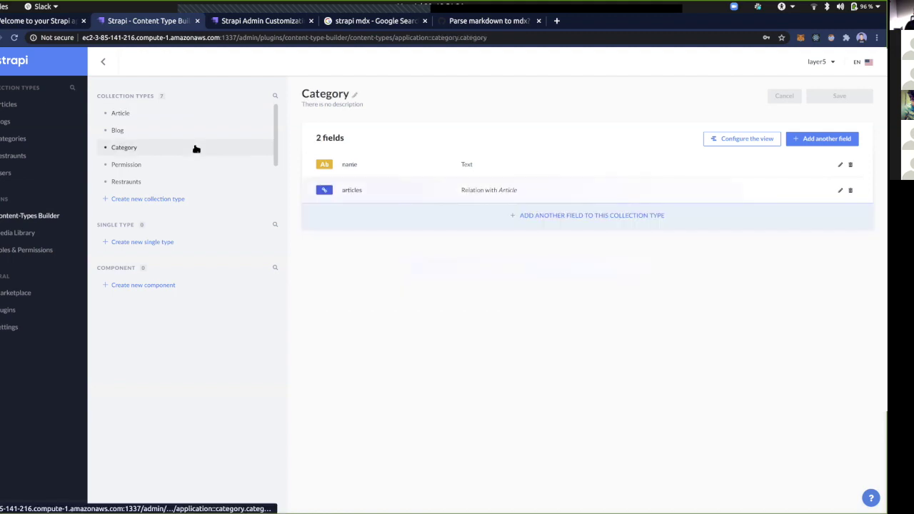
- Try the has many and has and belongs to many relations on Category's articles field, restore belongs to many, and close without saving
click(384, 196)
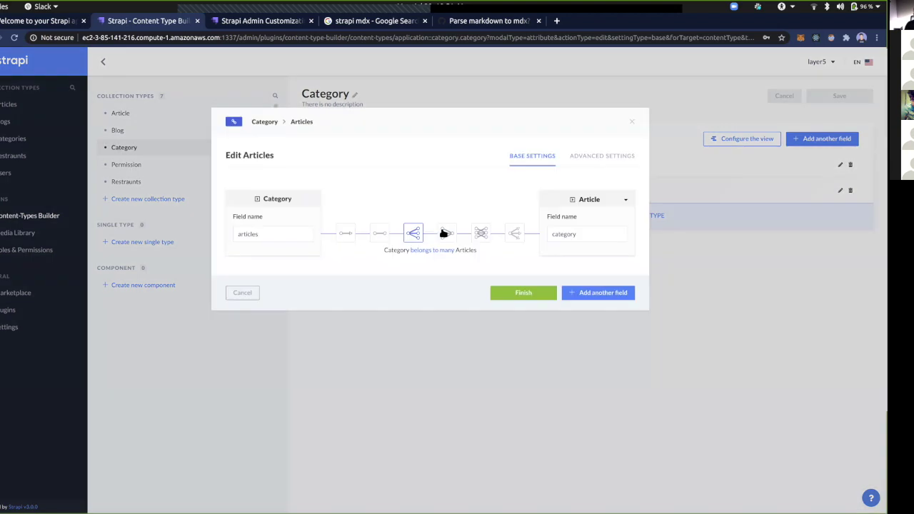
click(444, 233)
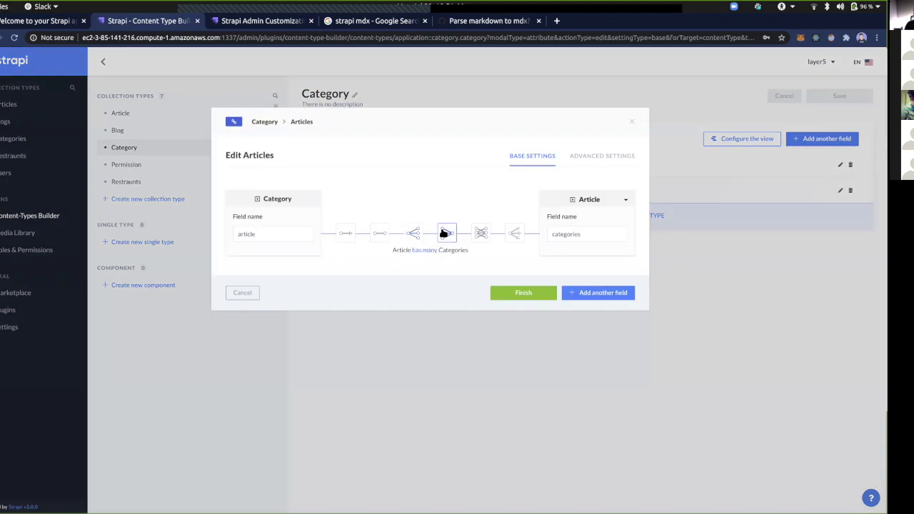
click(479, 234)
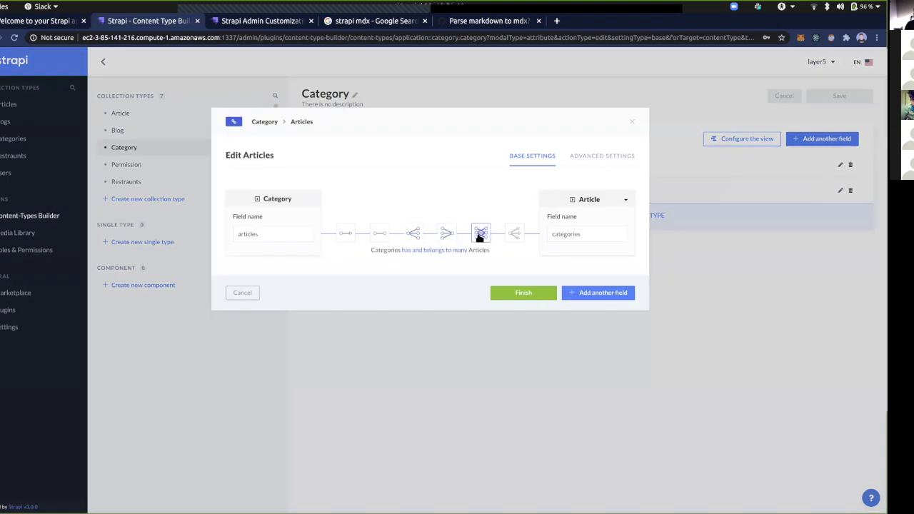
click(415, 234)
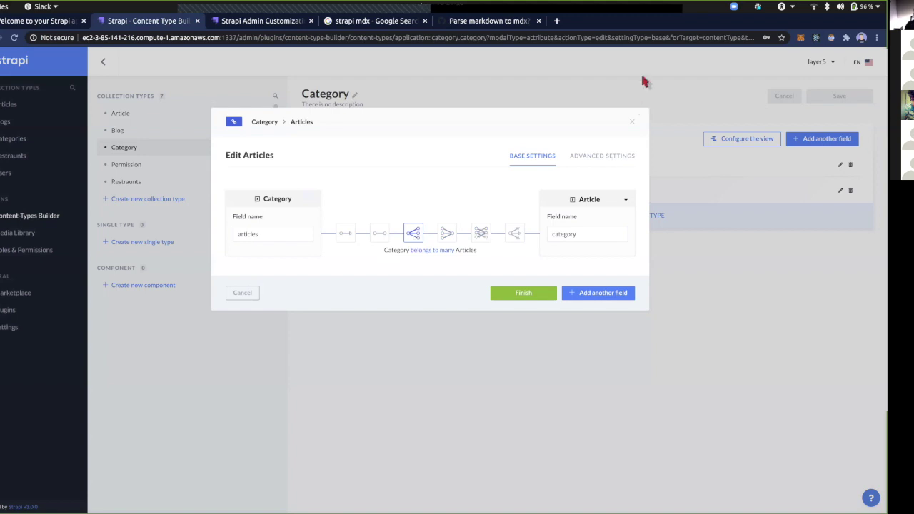
click(634, 123)
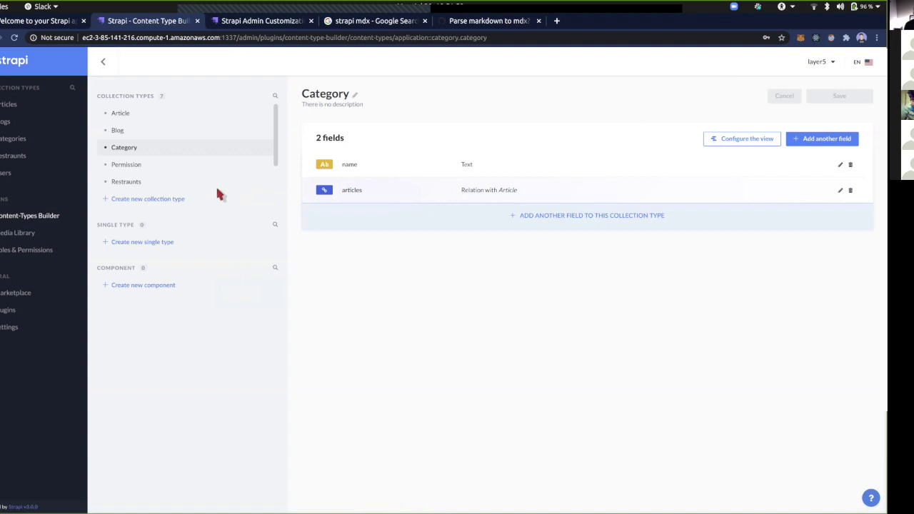
- Check the advanced settings of Category's articles field, try the has and belongs to one relation, and close without saving
click(388, 194)
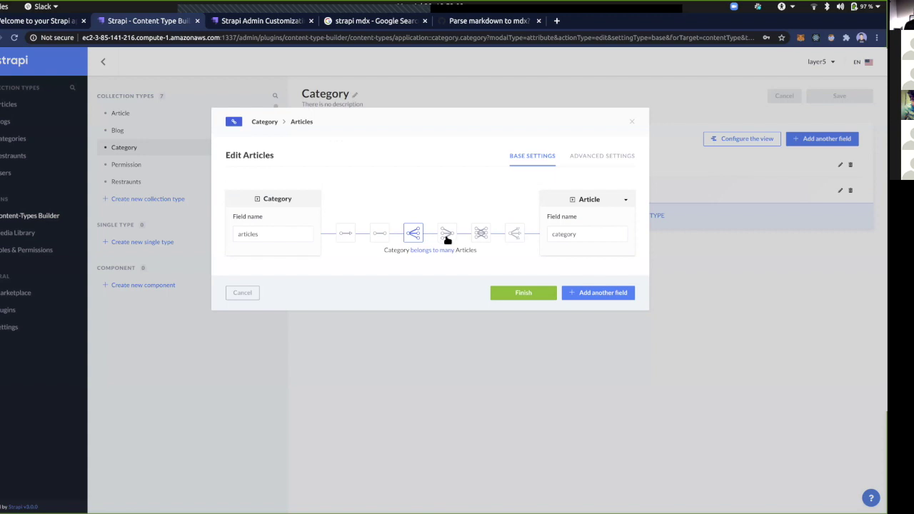
click(584, 156)
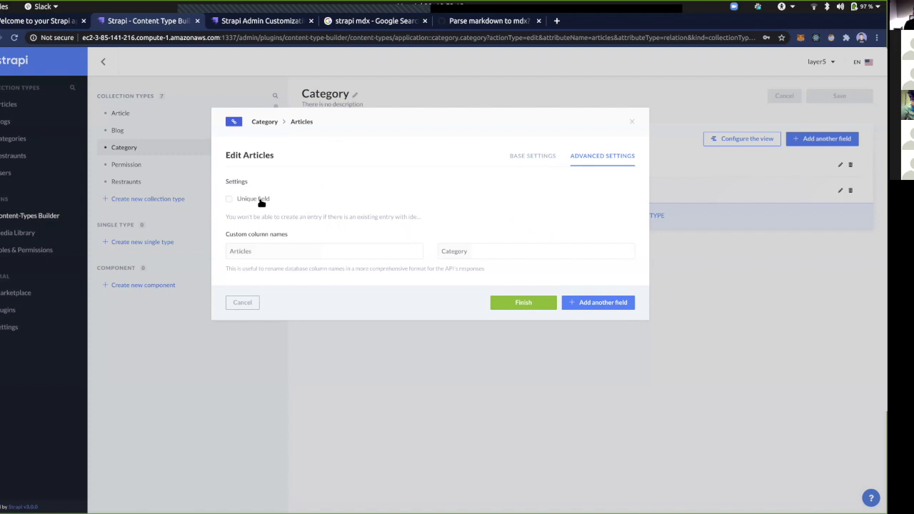
click(535, 155)
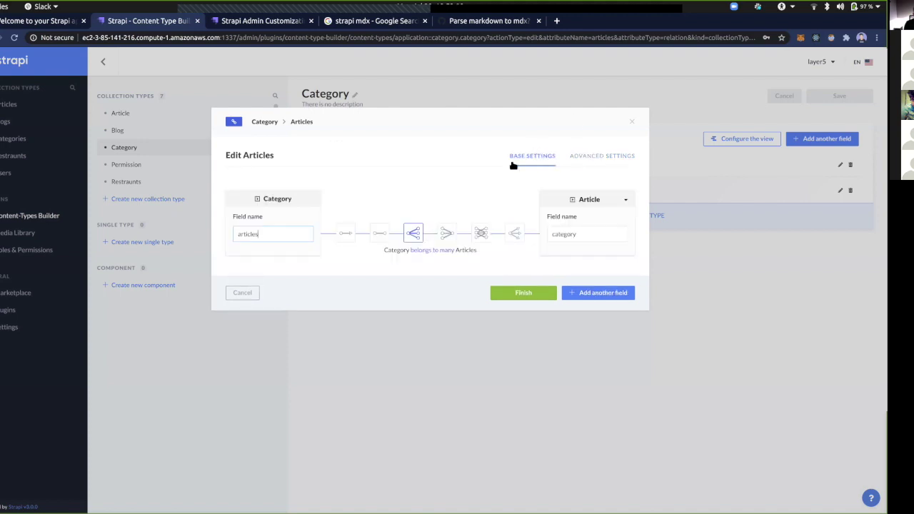
click(377, 234)
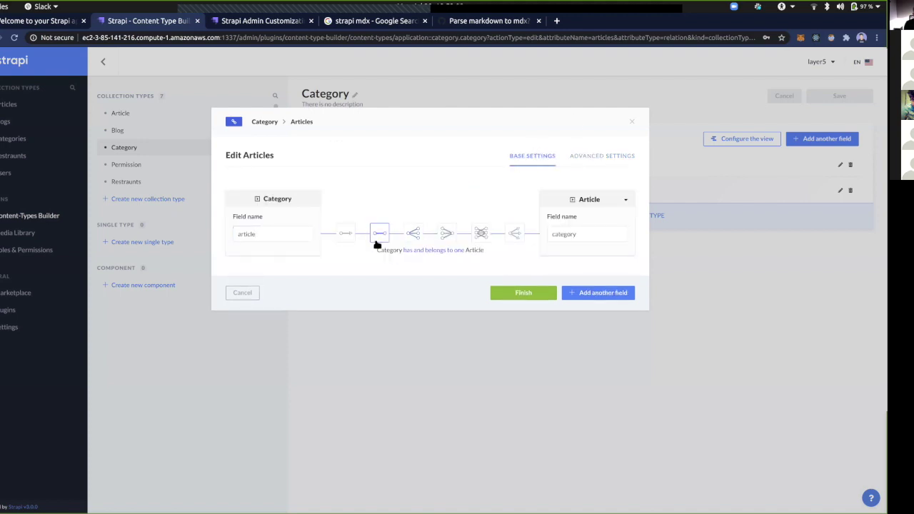
click(583, 158)
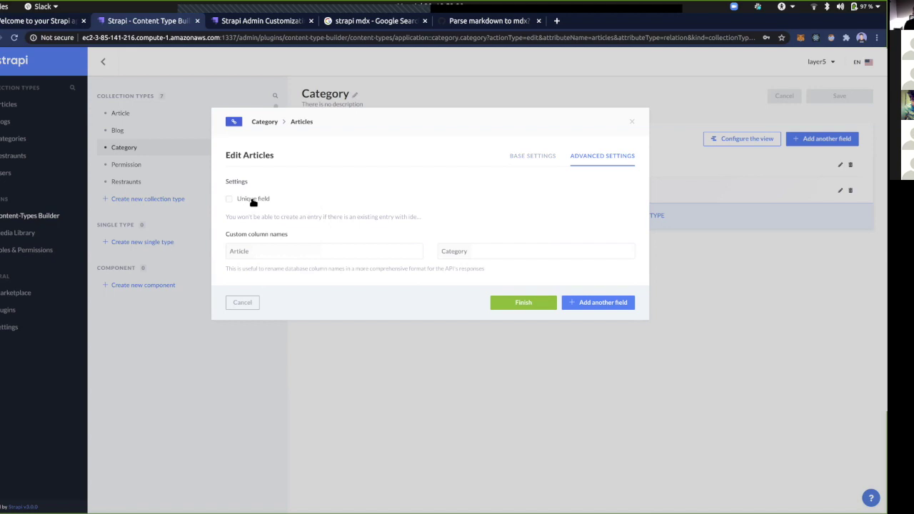
click(632, 122)
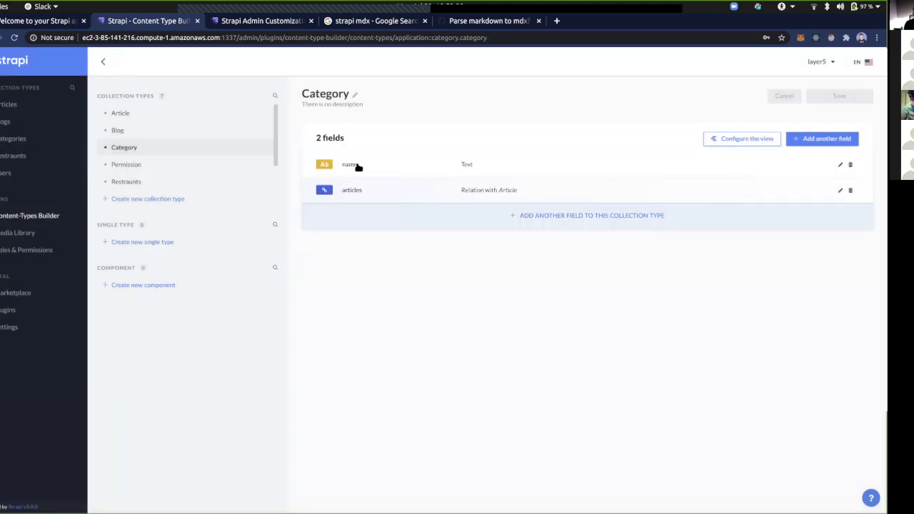
- View the advanced settings of Category's name field and close them unchanged
click(359, 166)
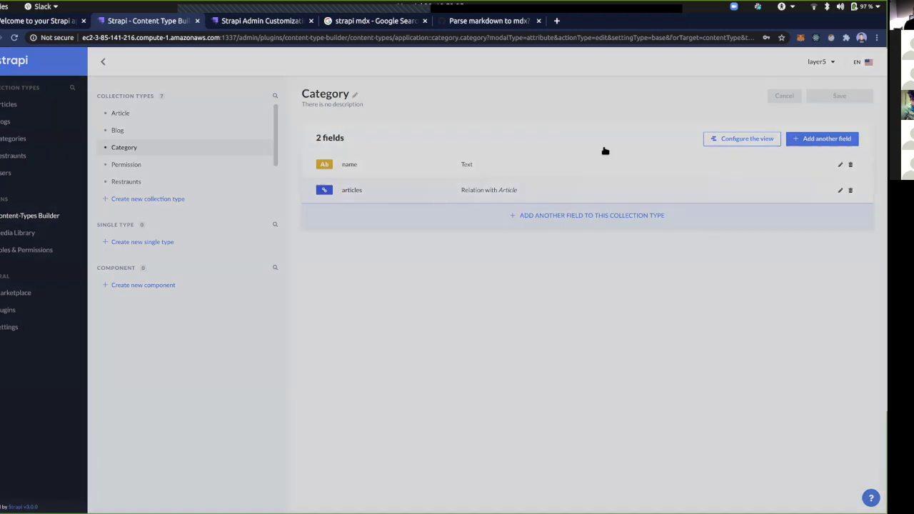
click(597, 158)
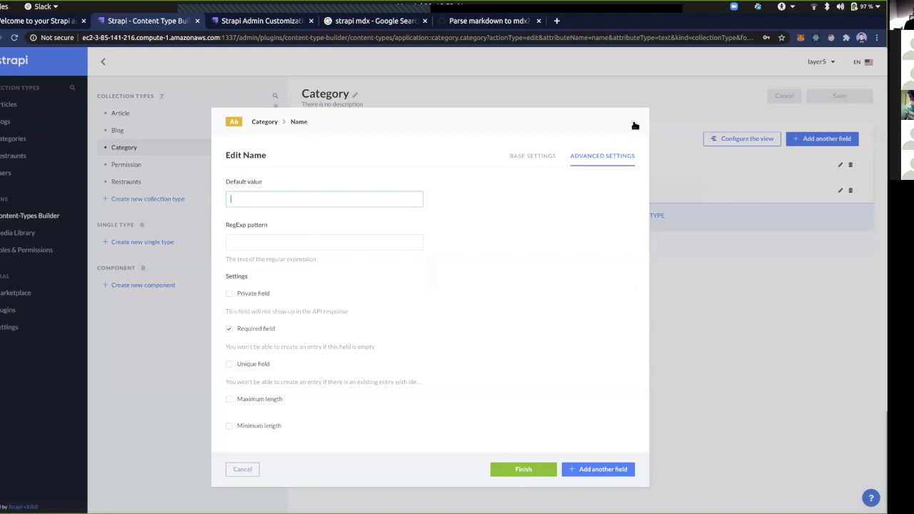
key(Escape)
- Show the Article collection type's fields again and open the list of article entries
click(121, 114)
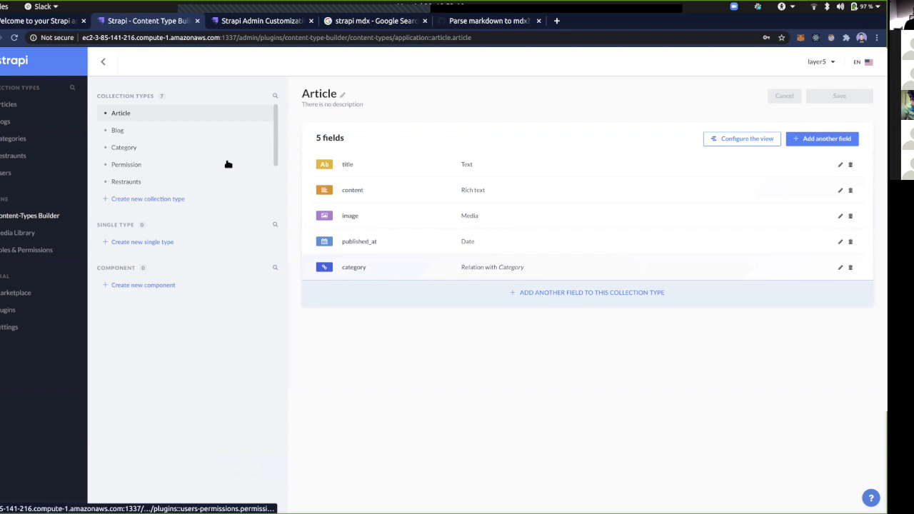
scroll(226, 165, down, 1)
scroll(227, 164, up, 1)
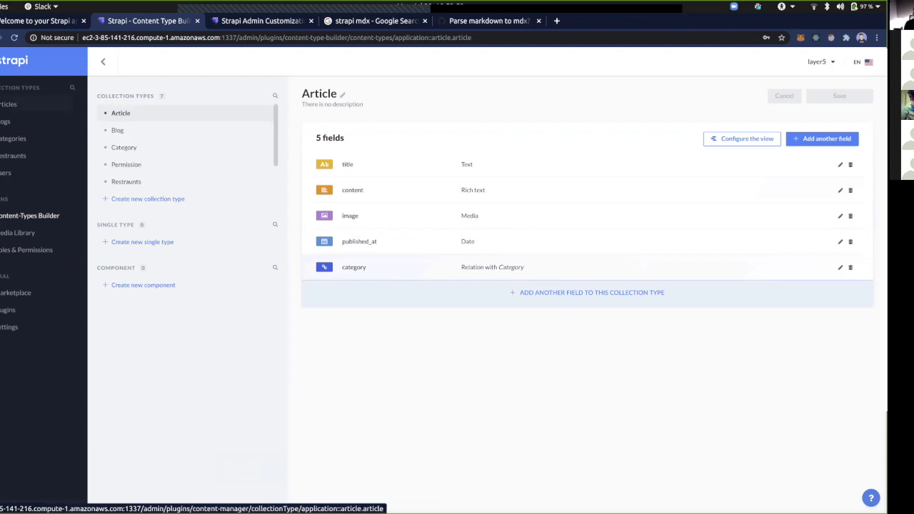
click(8, 104)
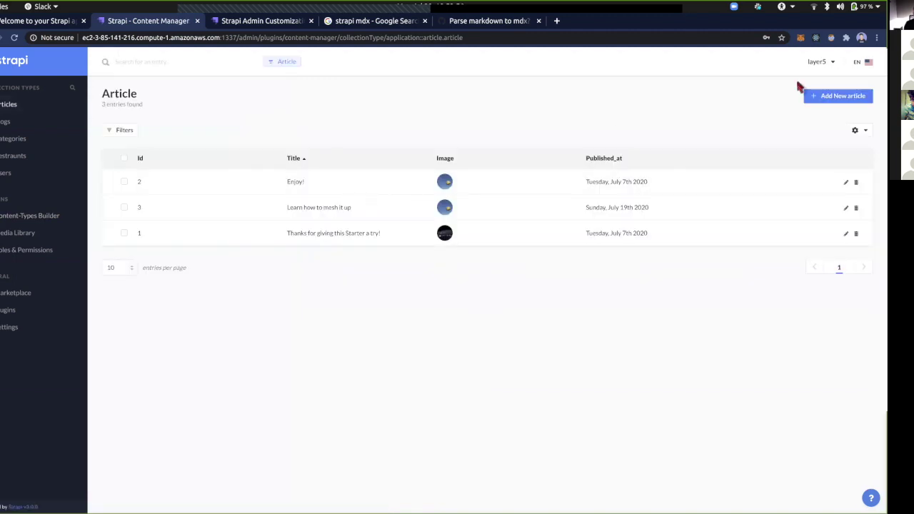
- Start a new article entry and look over its heading, content and published date fields
click(857, 95)
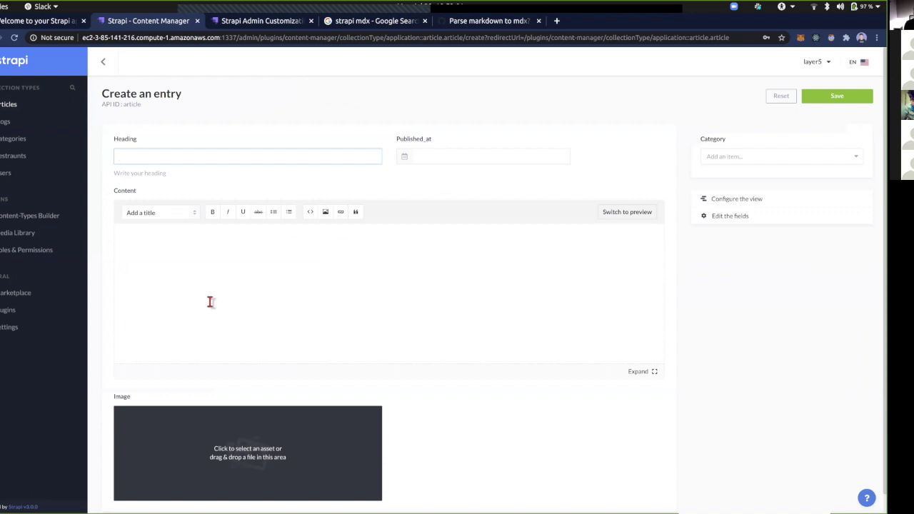
scroll(210, 301, down, 1)
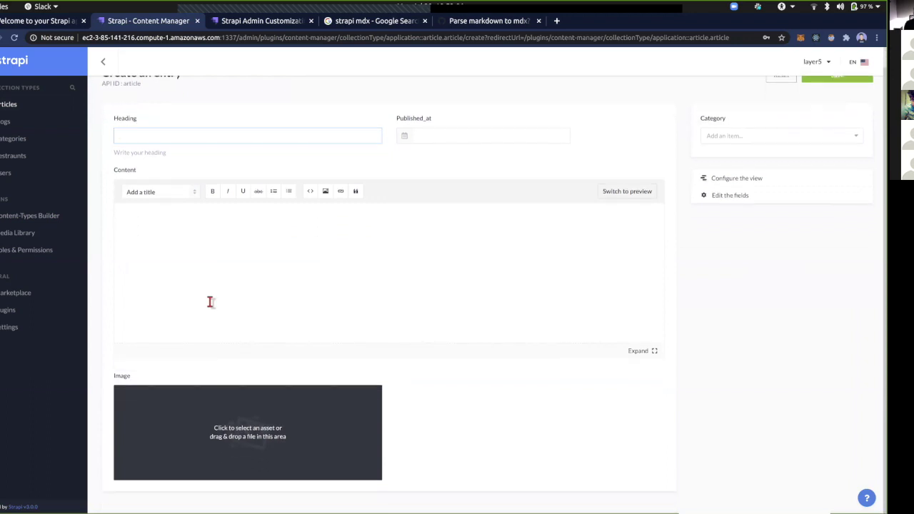
scroll(210, 301, up, 1)
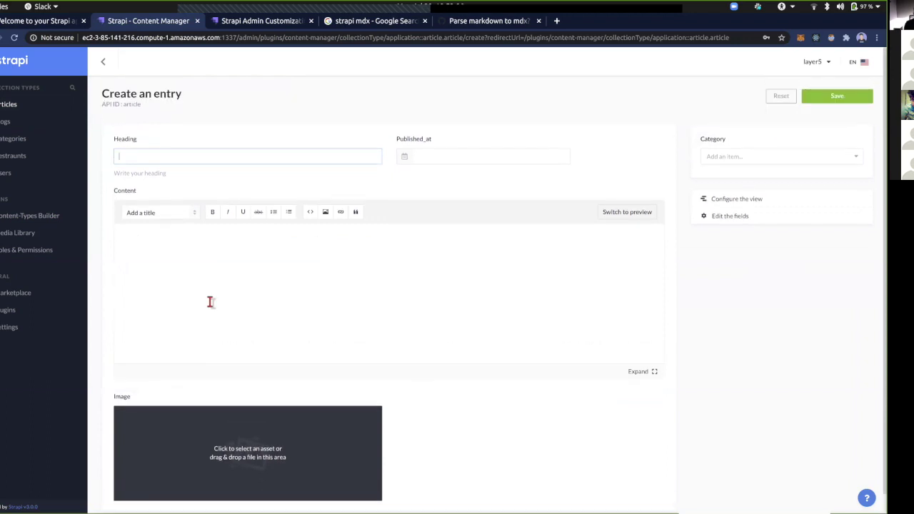
click(210, 302)
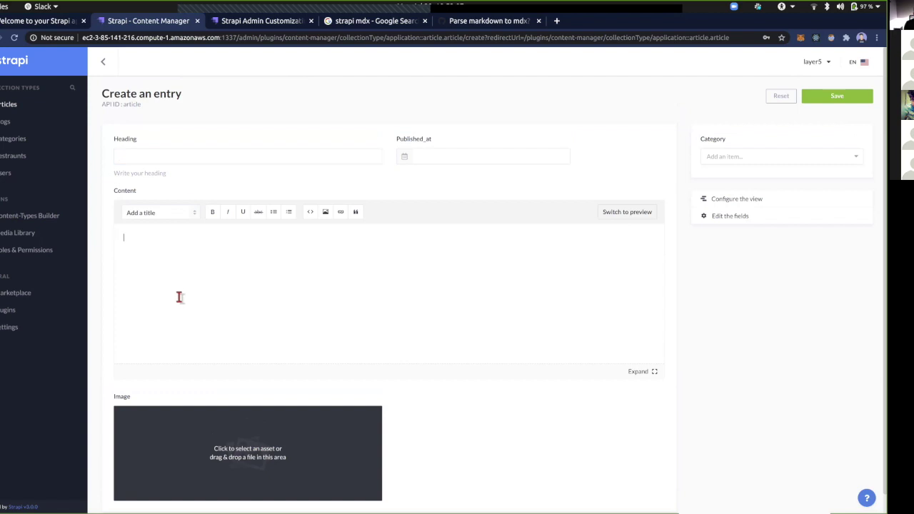
click(192, 154)
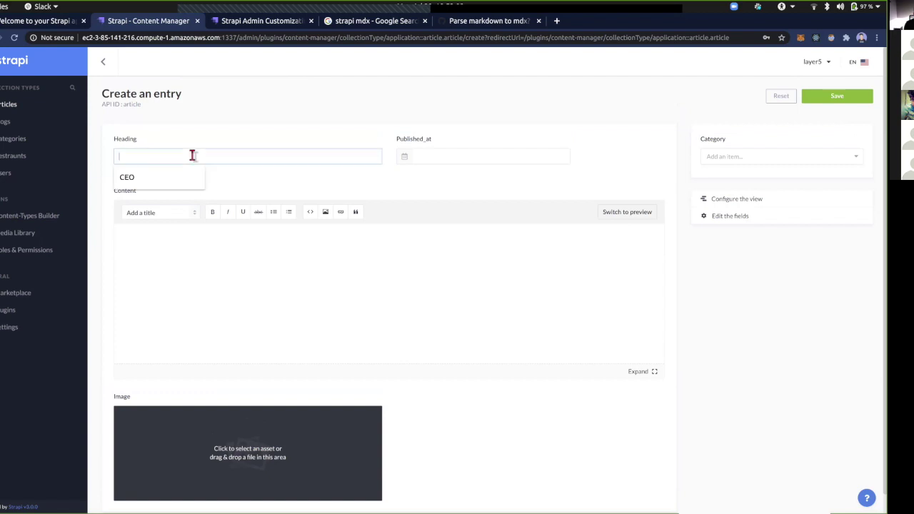
click(447, 156)
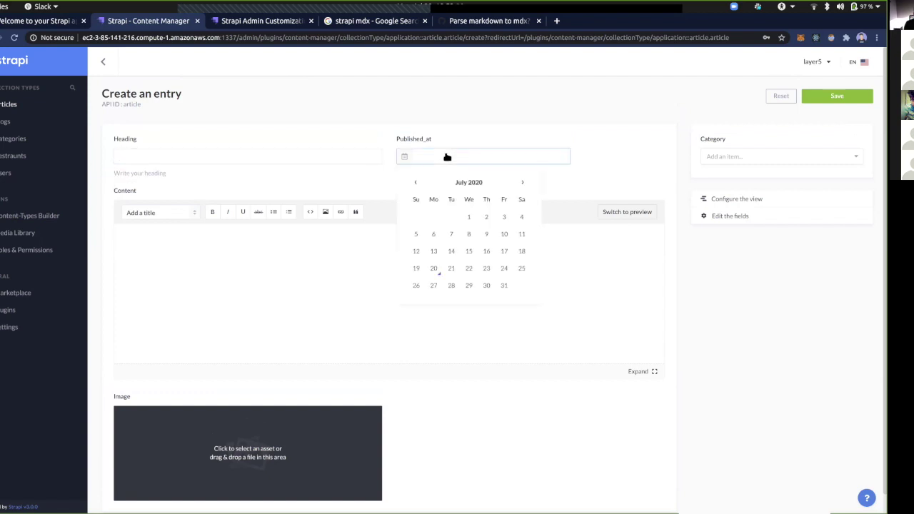
- Try the content editor by entering "Hi" and adding an H2 title, and clear the content again
click(168, 283)
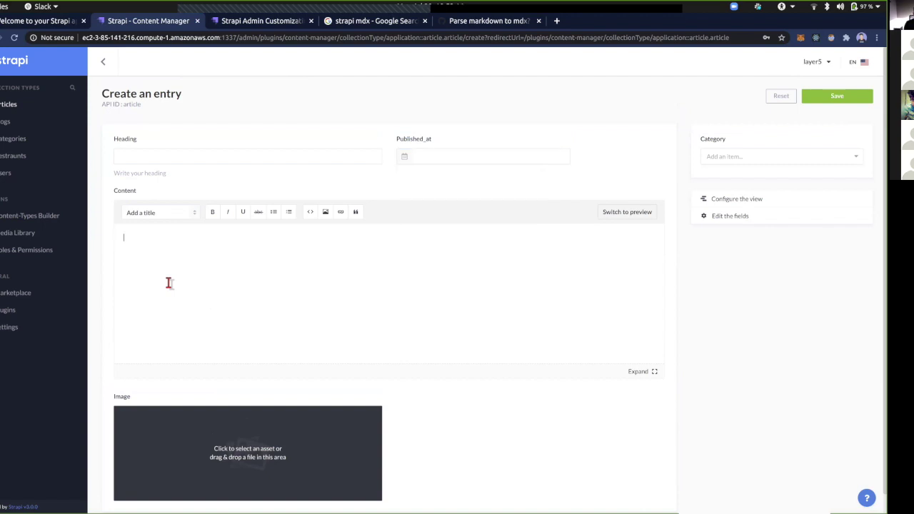
text(Hi)
click(160, 212)
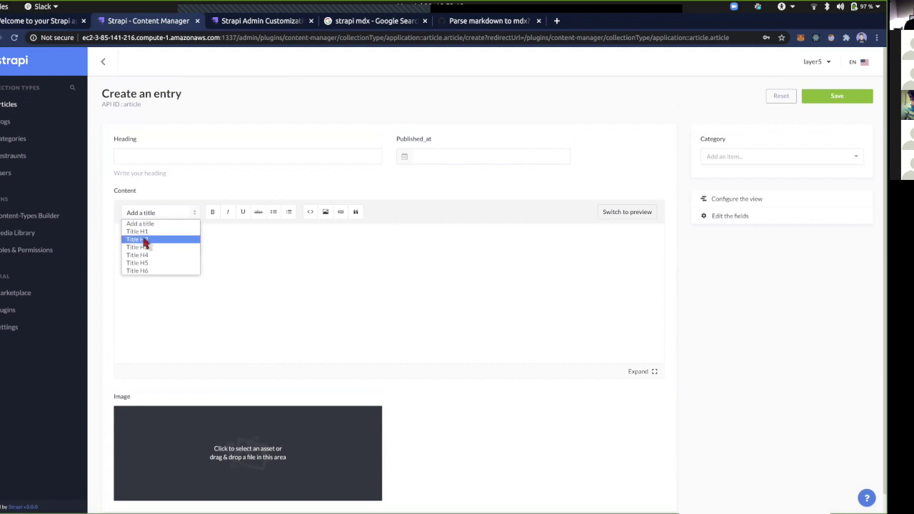
click(144, 240)
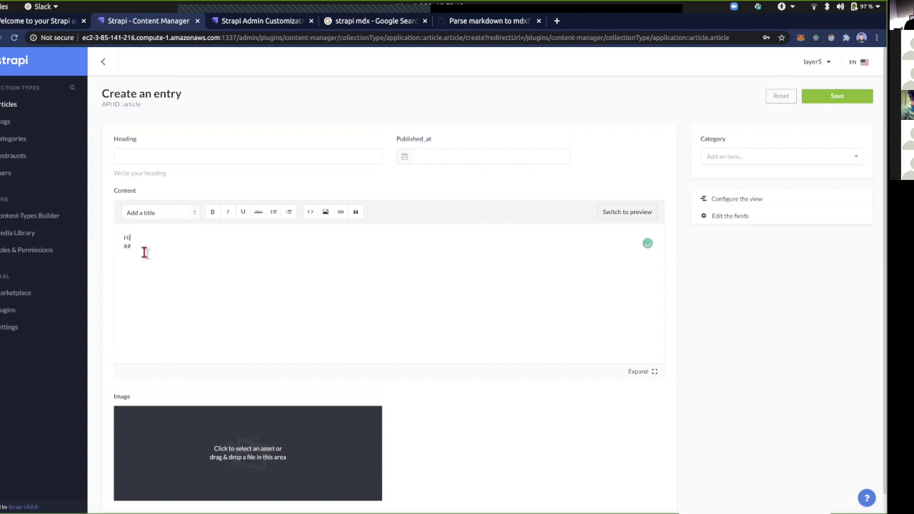
key(shift+Home)
key(shift+Up)
key(BackSpace)
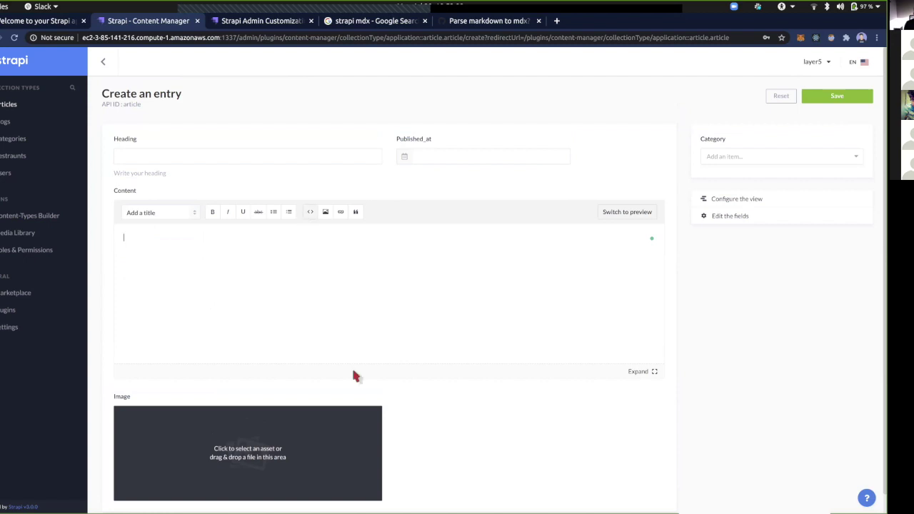
- Set the new article's category to Meshery
scroll(362, 385, down, 1)
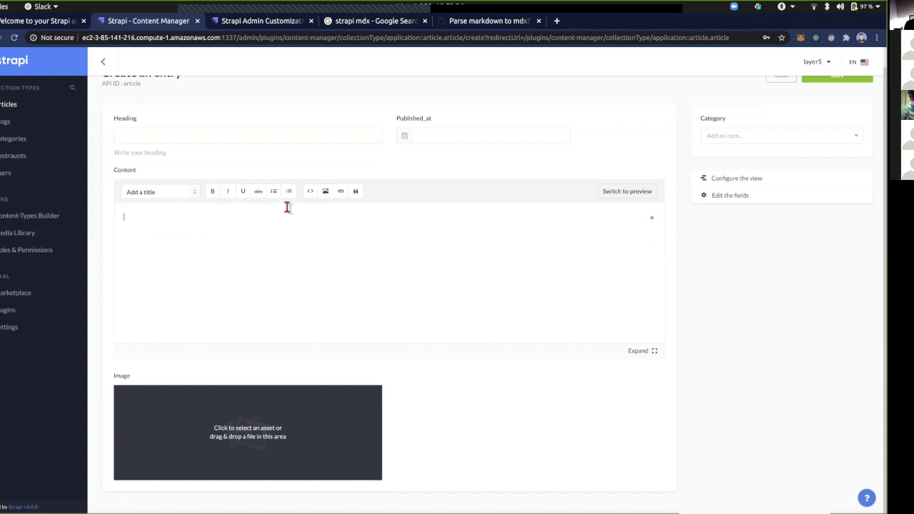
scroll(137, 246, up, 1)
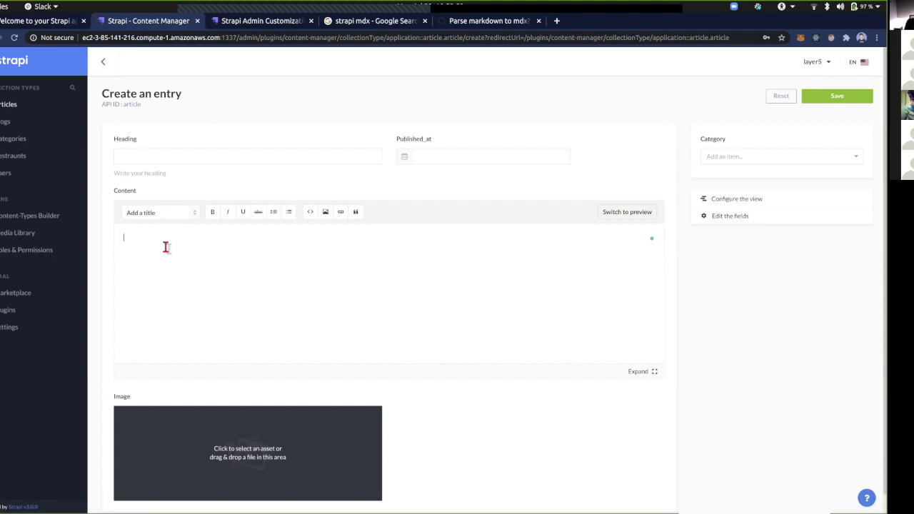
click(737, 157)
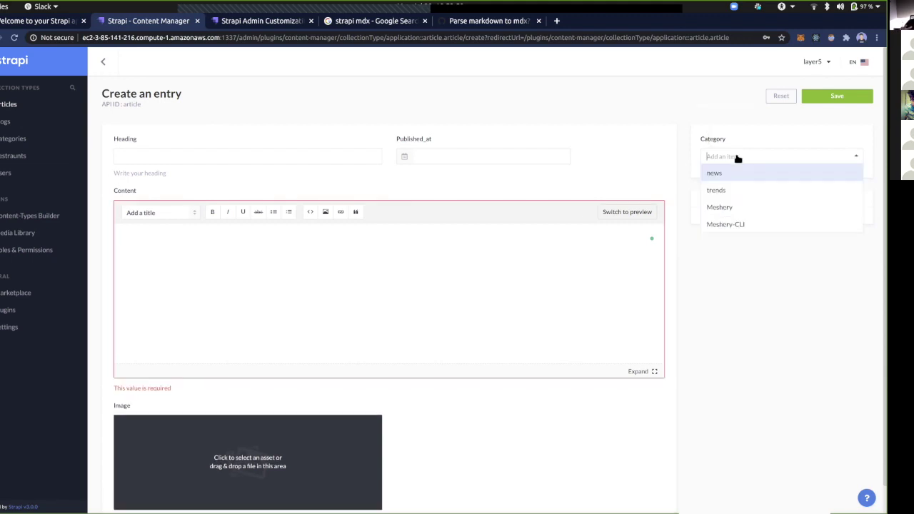
click(768, 211)
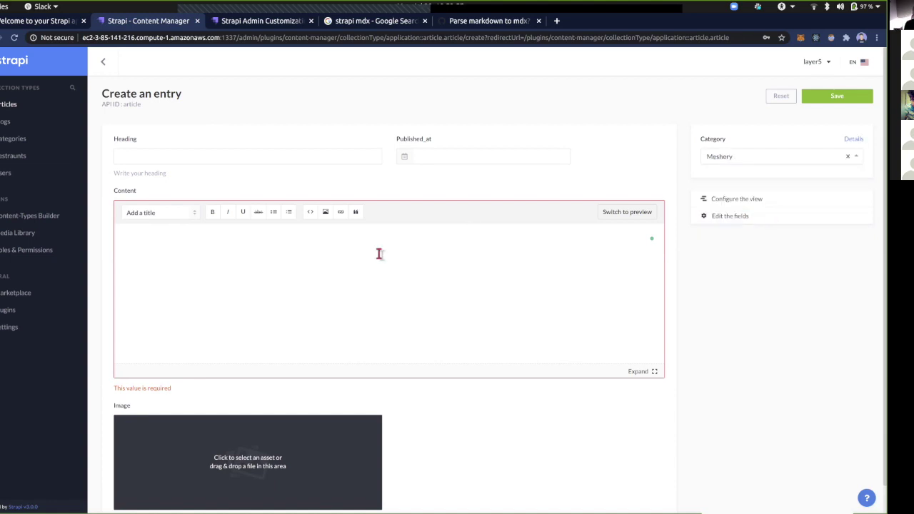
- Try bold formatting in the article's content and replace it with the markdown line "# Heading"
click(236, 155)
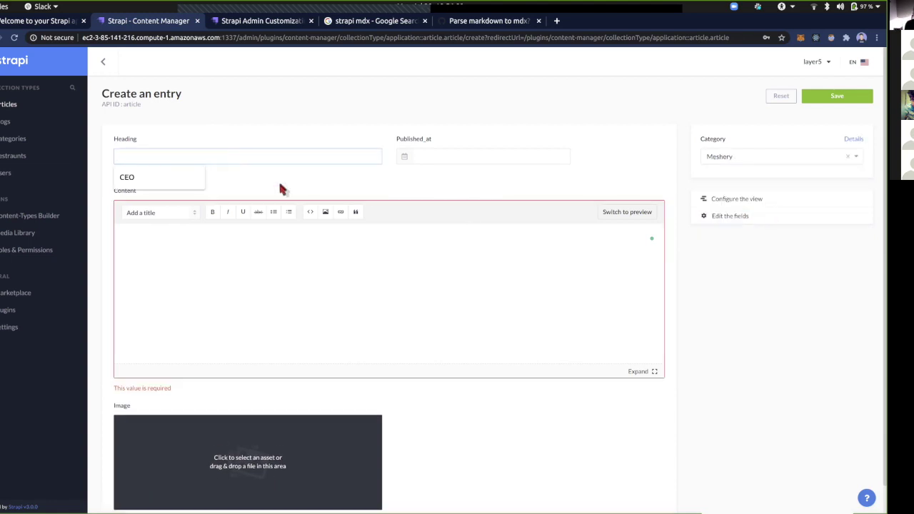
click(318, 276)
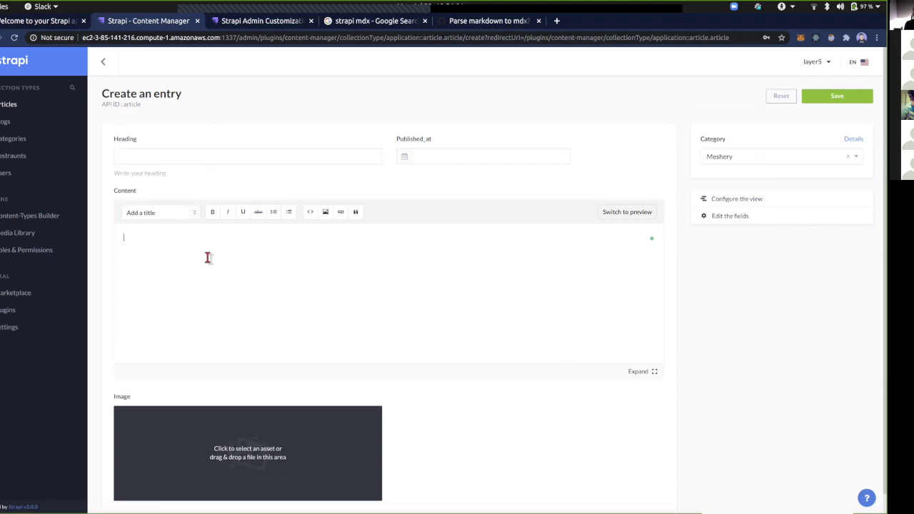
click(215, 215)
click(214, 214)
triple_click(216, 238)
key(BackSpace)
text(# Heading)
- Compare the rendered preview of the heading with its markdown source, returning to the markdown view
click(632, 211)
click(632, 211)
scroll(369, 309, down, 1)
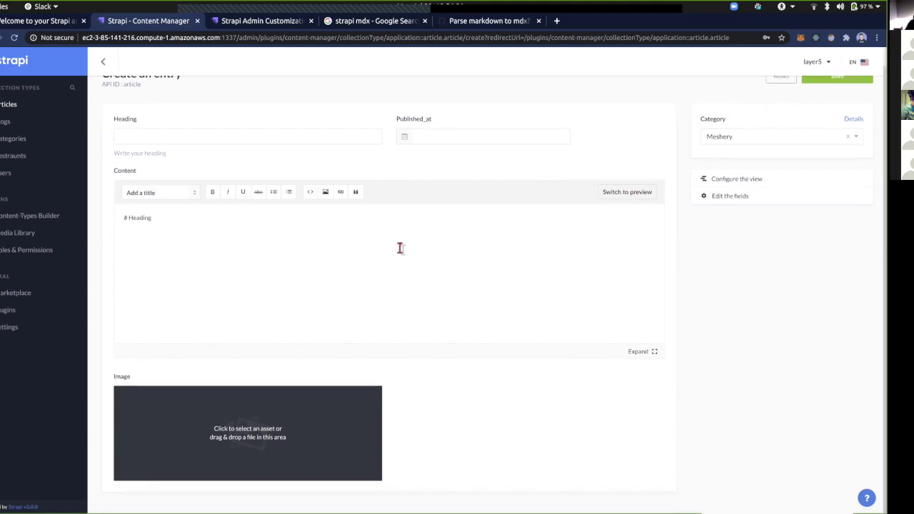
click(623, 194)
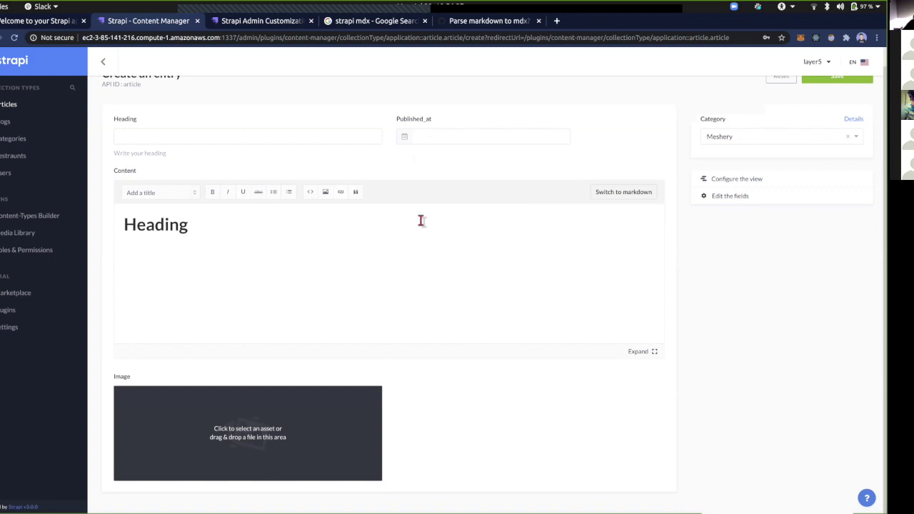
click(611, 191)
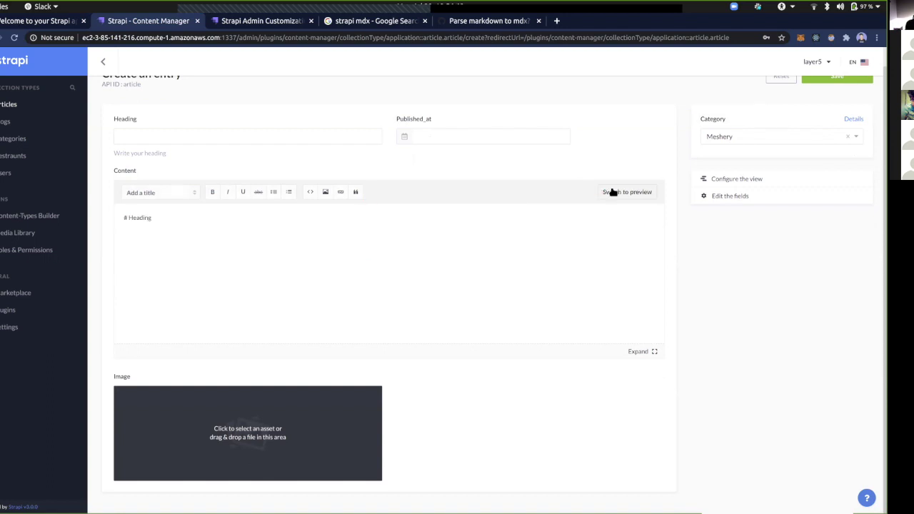
click(611, 191)
click(611, 191)
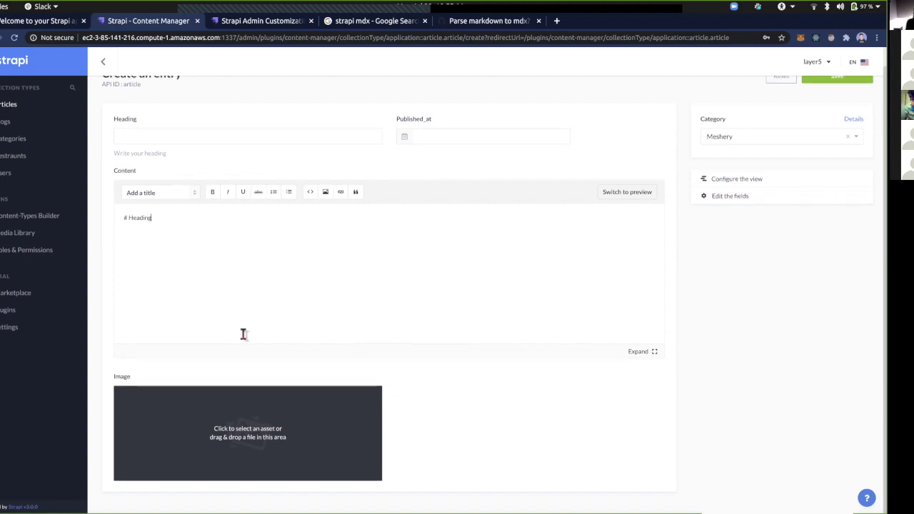
scroll(242, 334, up, 1)
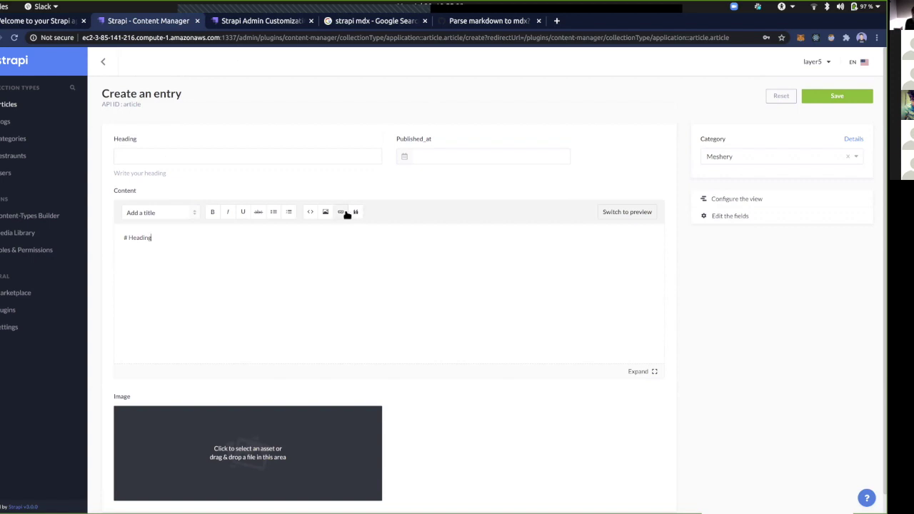
- Try inserting code formatting after the heading in the content, and remove it
click(310, 212)
click(195, 253)
key(ctrl+a)
key(ctrl+z)
key(shift+Left)
key(shift+Left)
key(shift+Left)
key(BackSpace)
key(BackSpace)
- Insert a link placeholder after the heading, and leave for the Content-Types Builder, discarding the unsaved article
click(341, 212)
key(shift+Left)
key(shift+Left)
key(shift+Left)
key(shift+Left)
key(shift+Left)
key(shift+Left)
click(13, 217)
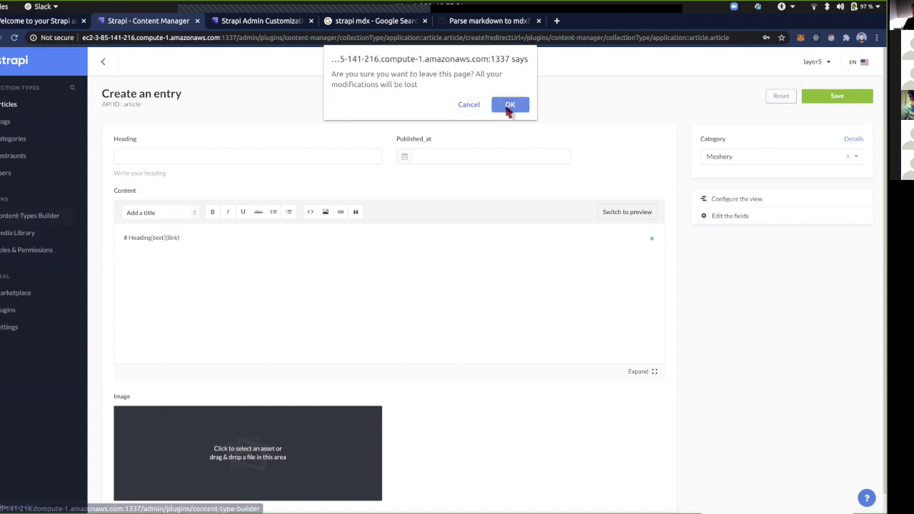
click(506, 106)
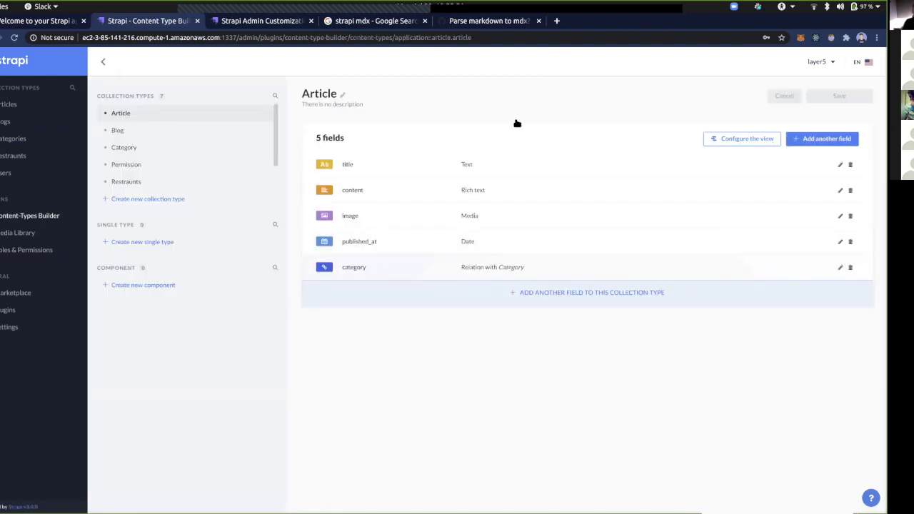
- Look through the field types available for Article, view the new Text field settings, and close without adding a field
click(808, 142)
click(298, 282)
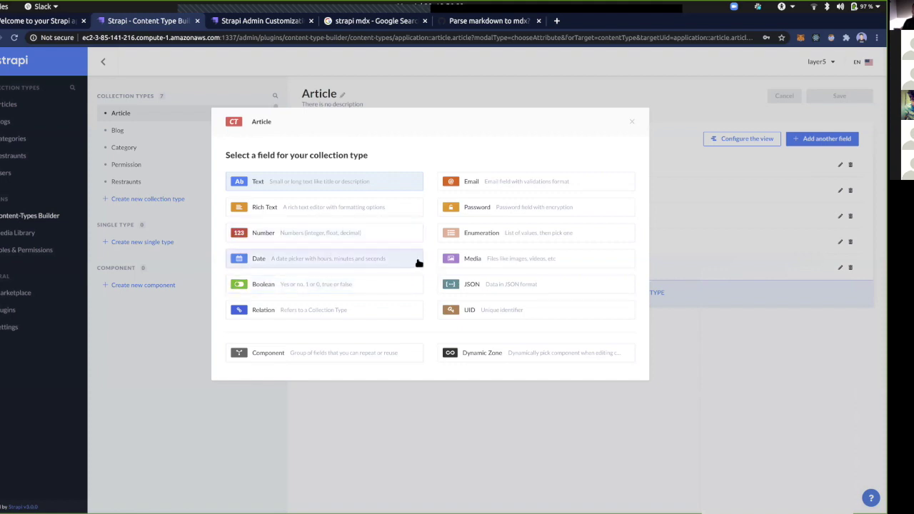
click(325, 181)
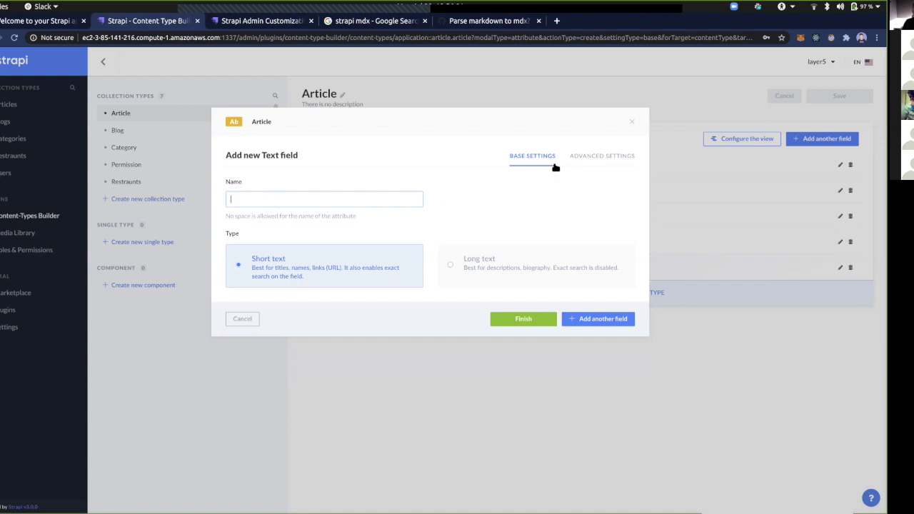
click(632, 123)
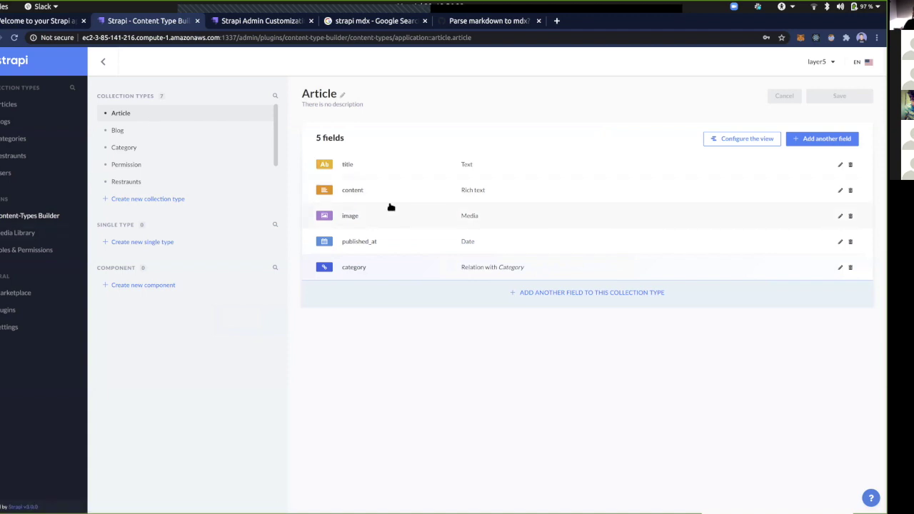
- Open the existing article "Thanks for giving this Starter a try!" from the article entries and view its content
click(30, 107)
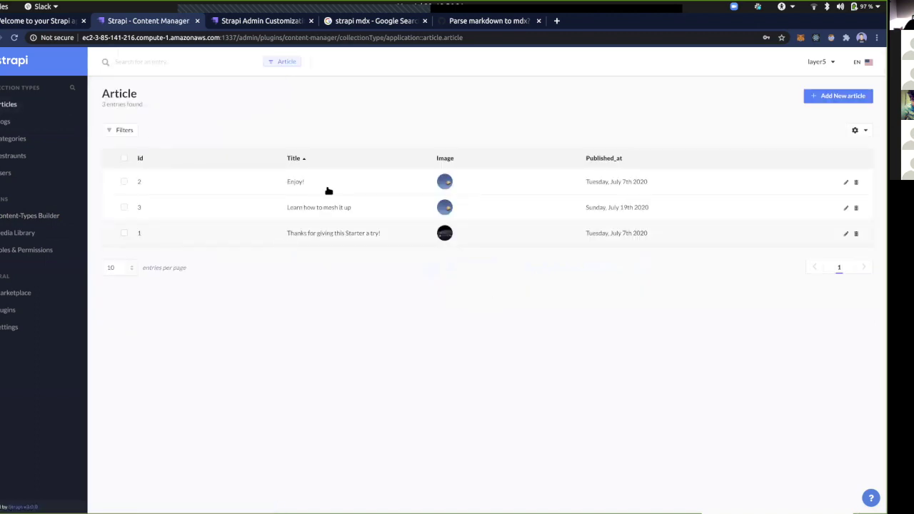
click(320, 236)
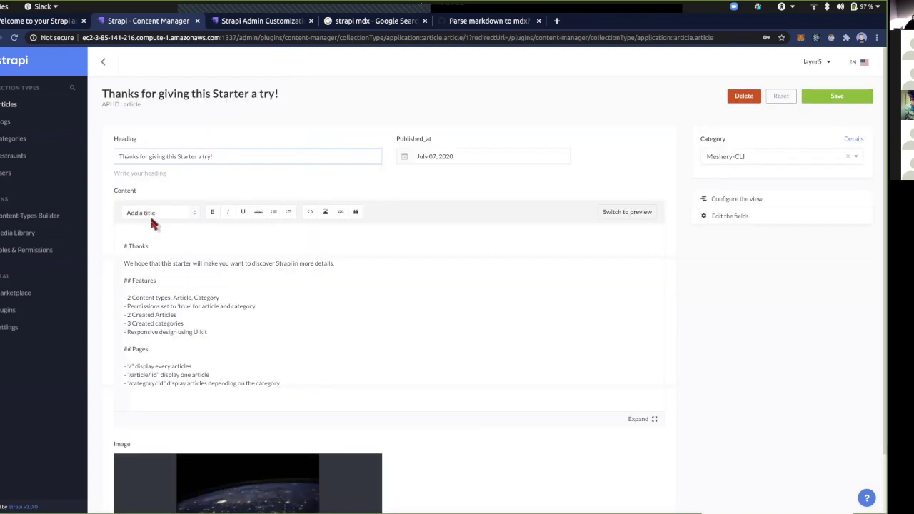
scroll(203, 305, down, 2)
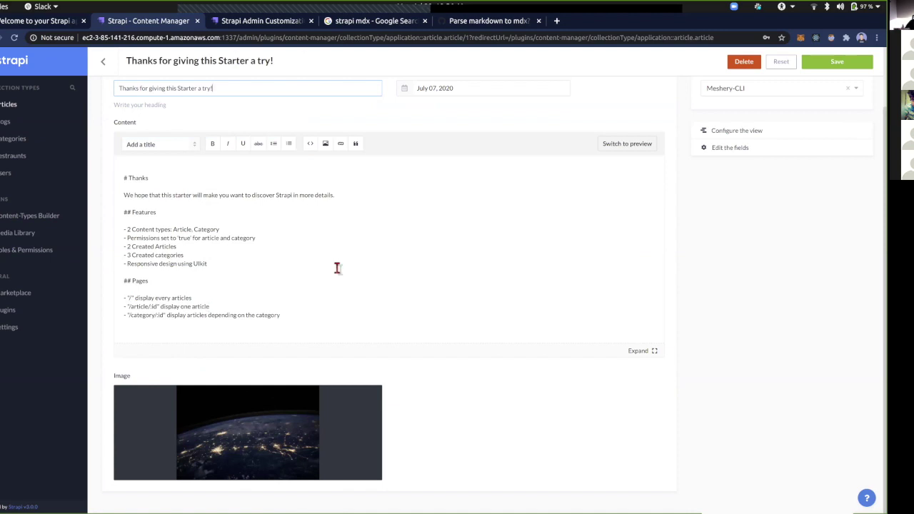
- Add a youtube.com link after "Responsive design using UIkit" with an empty bullet below it, and check the rendered preview
click(249, 267)
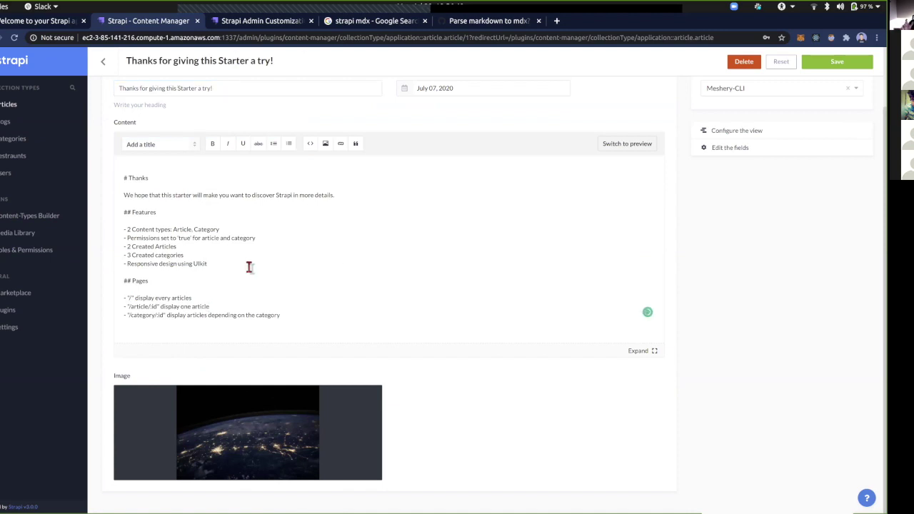
click(341, 144)
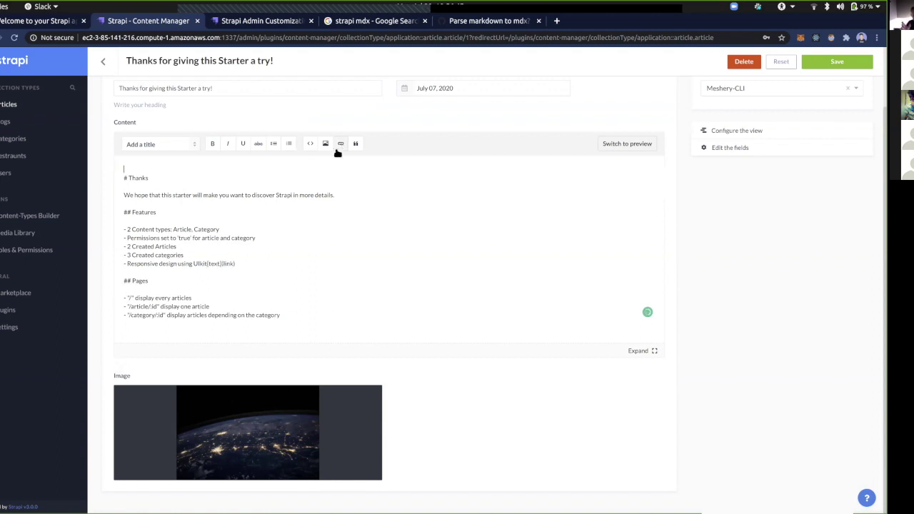
double_click(229, 263)
text(youtube.com)
key(Return)
text(-)
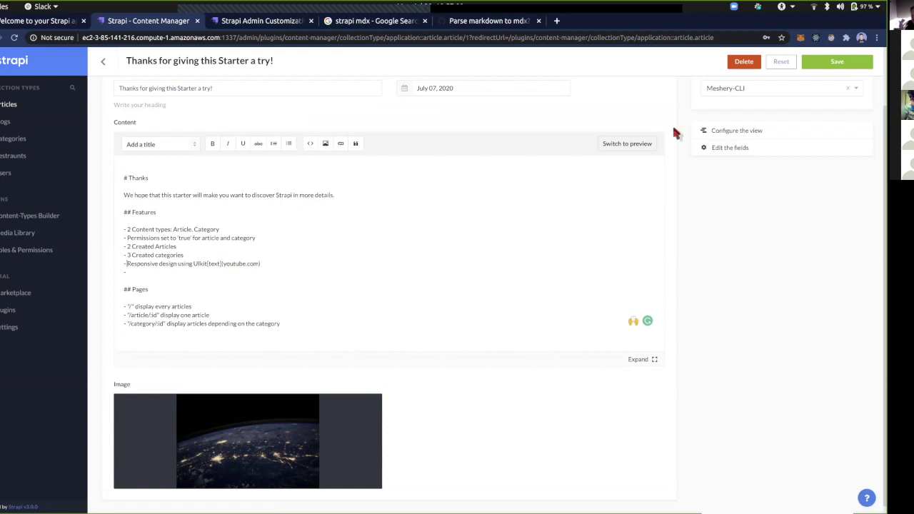
click(626, 143)
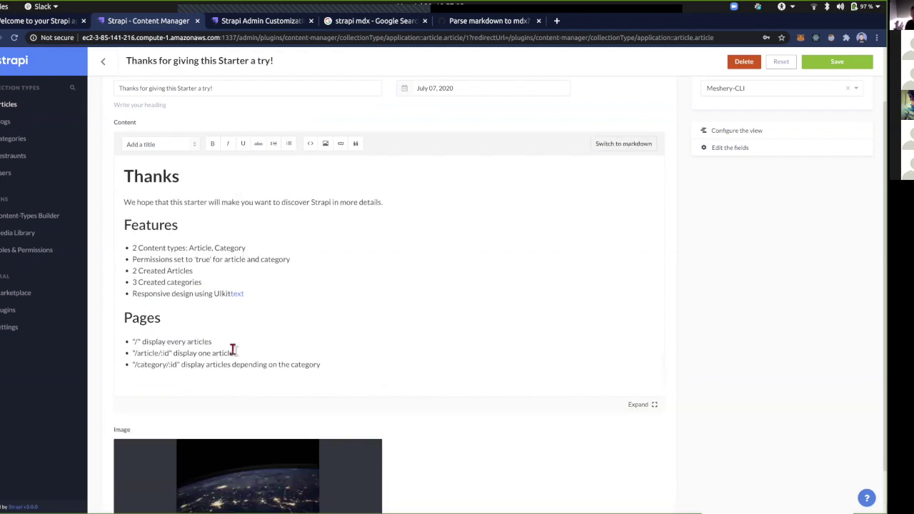
click(623, 143)
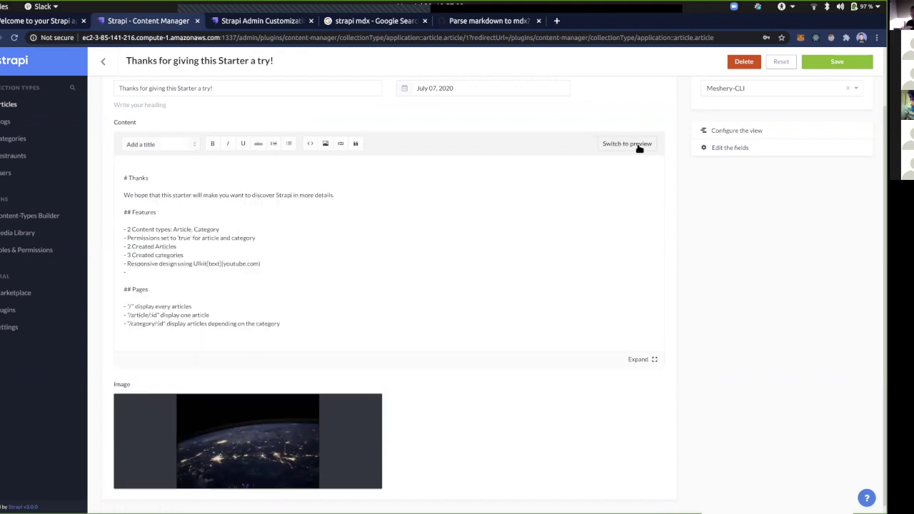
- Cut the youtube.com link after "Responsive design using UIkit" and paste it back in the same place, adding empty bullets below that line
triple_click(278, 265)
key(ctrl+shift+Right)
key(ctrl+shift+Right)
key(ctrl+shift+Right)
key(ctrl+shift+Right)
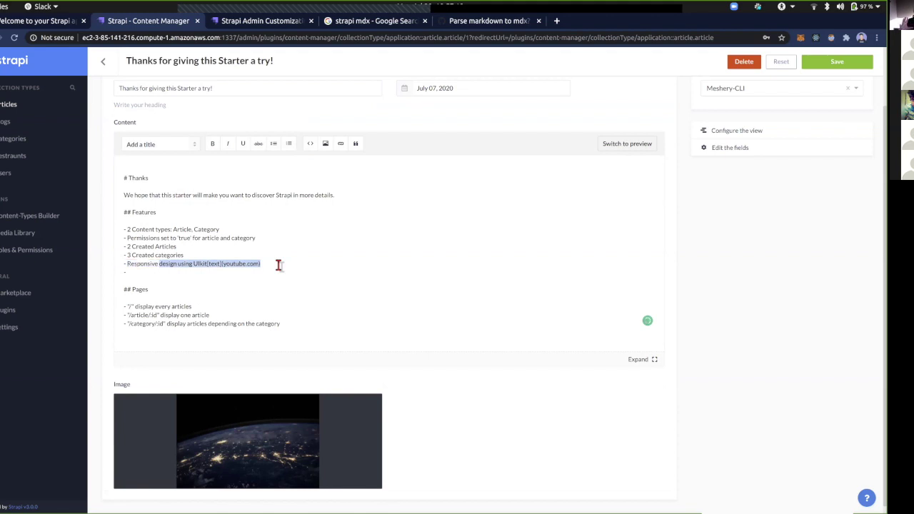
key(shift+Right)
key(shift+Right)
key(shift+Right)
key(ctrl+c)
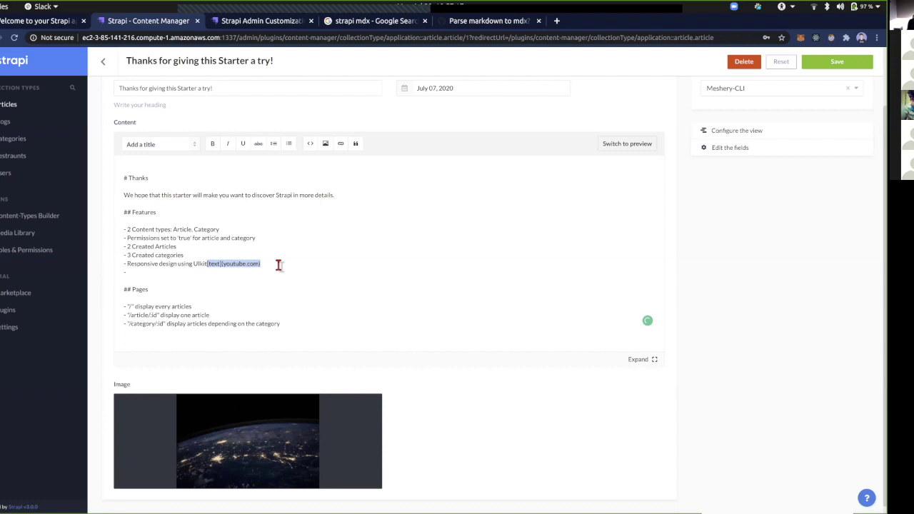
key(BackSpace)
key(Return)
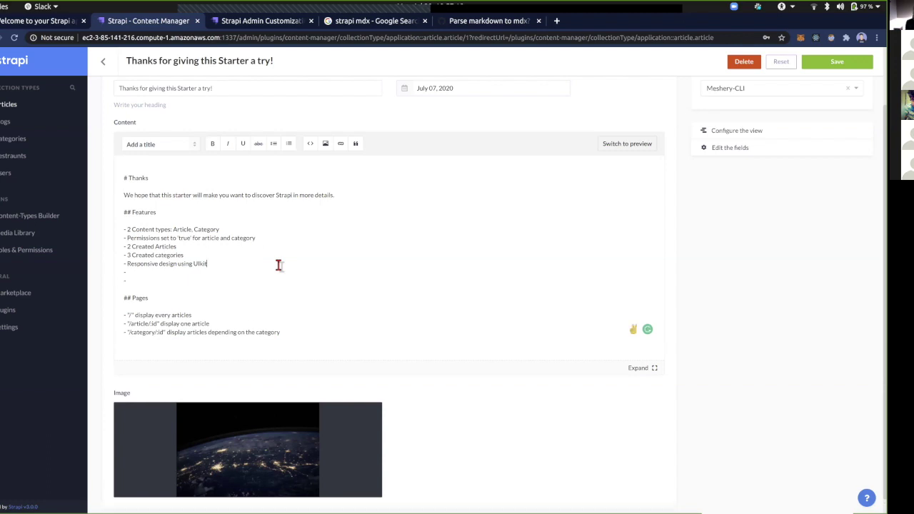
key(ctrl+v)
key(Return)
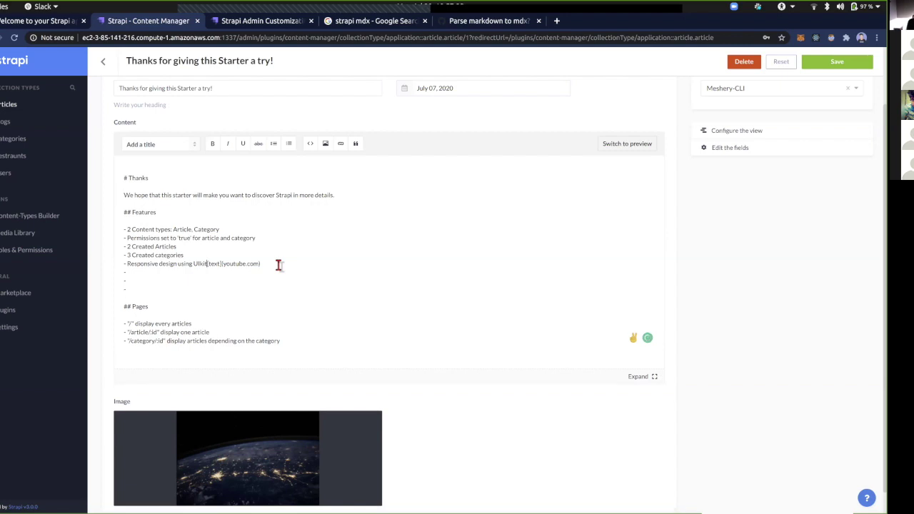
- Delete the empty bullets below the "Responsive design using UIkit" line in the Features list
key(Right)
key(BackSpace)
key(BackSpace)
key(BackSpace)
key(BackSpace)
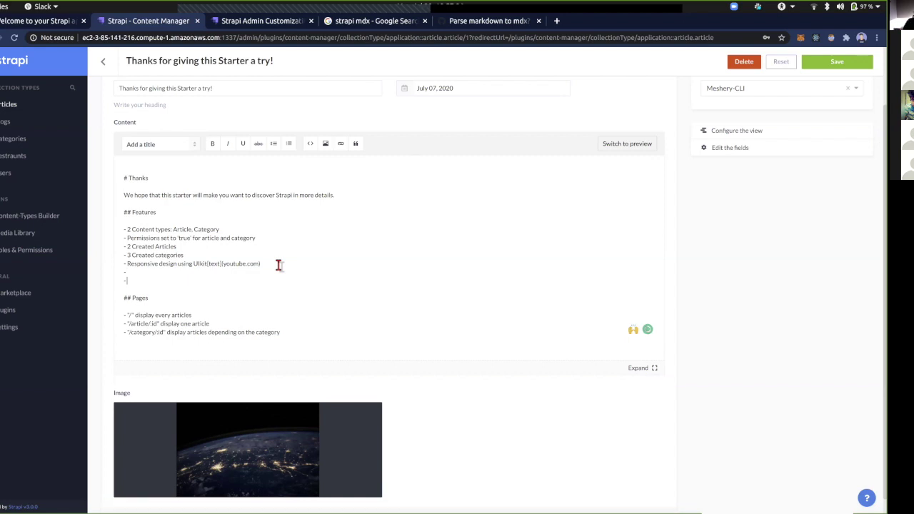
key(BackSpace)
key(BackSpace)
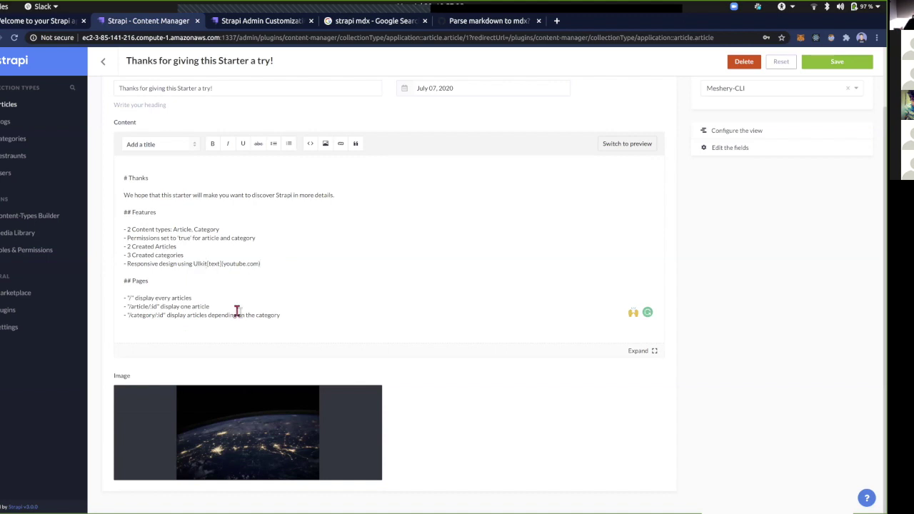
- Leave the article for the Content-Types Builder, discarding its unsaved changes
scroll(501, 156, up, 2)
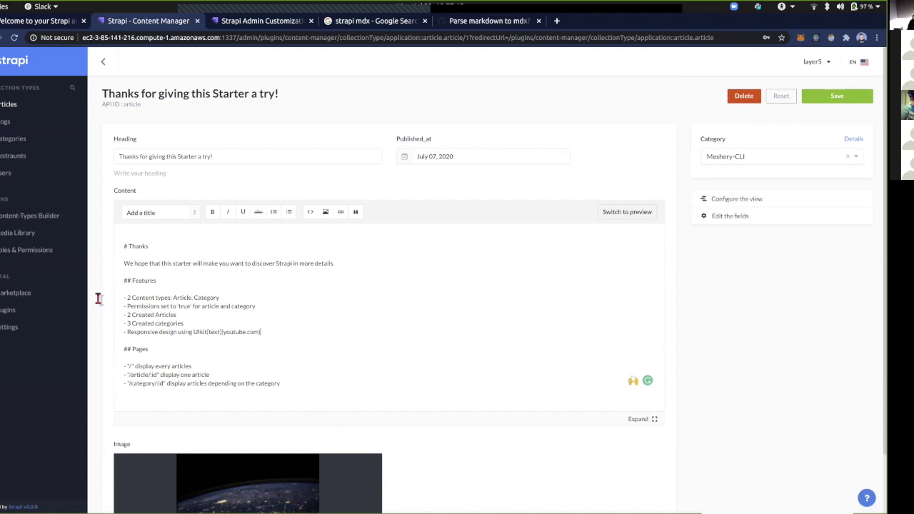
click(41, 219)
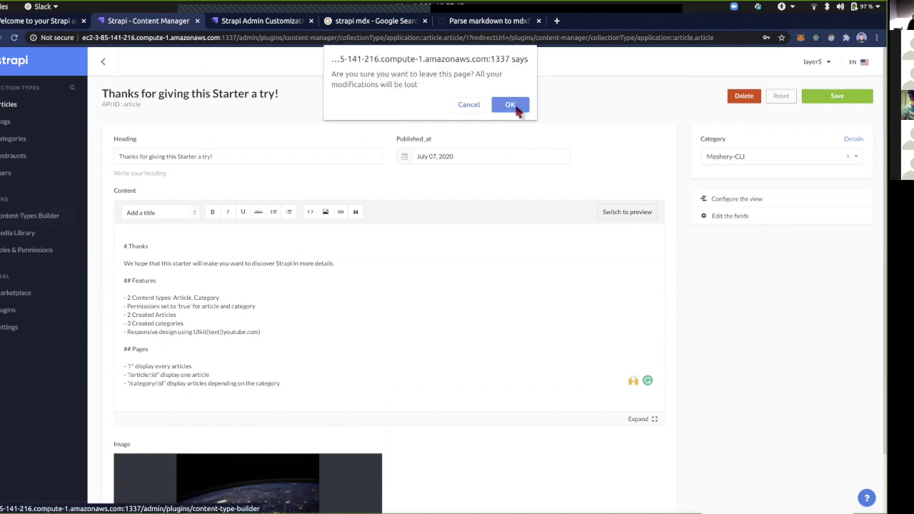
click(511, 106)
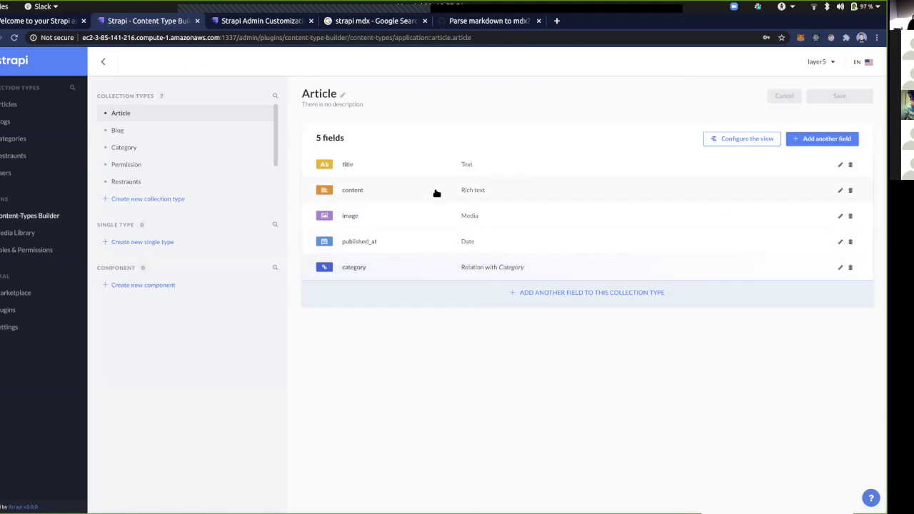
- Review the list view configuration of the Article entries, return to the list and open the entry "Enjoy!"
click(22, 109)
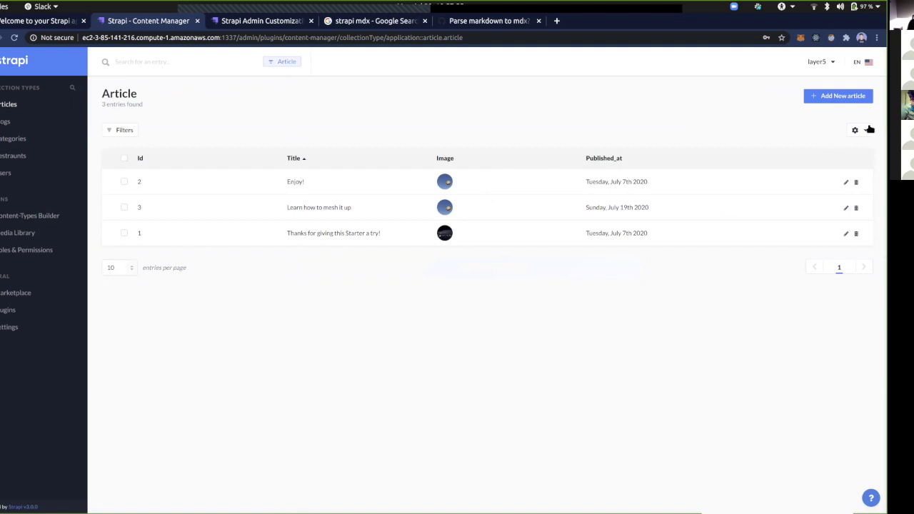
click(869, 129)
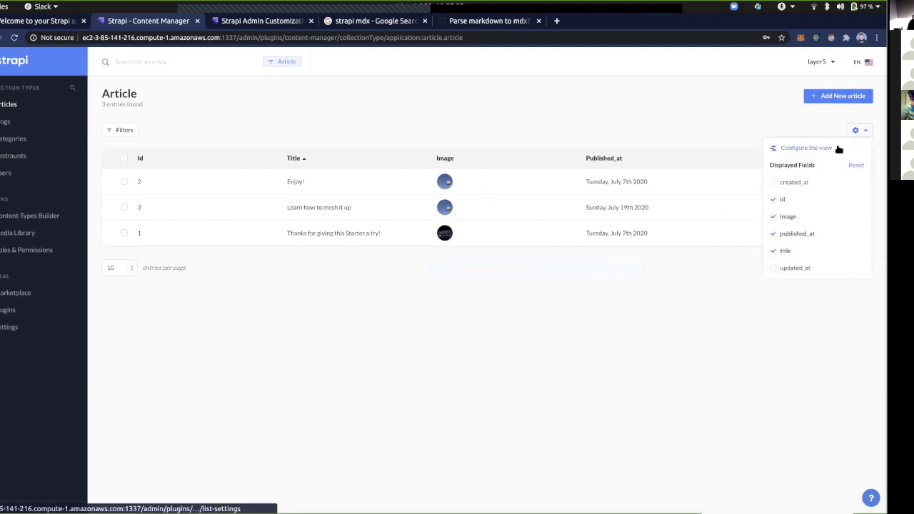
click(838, 148)
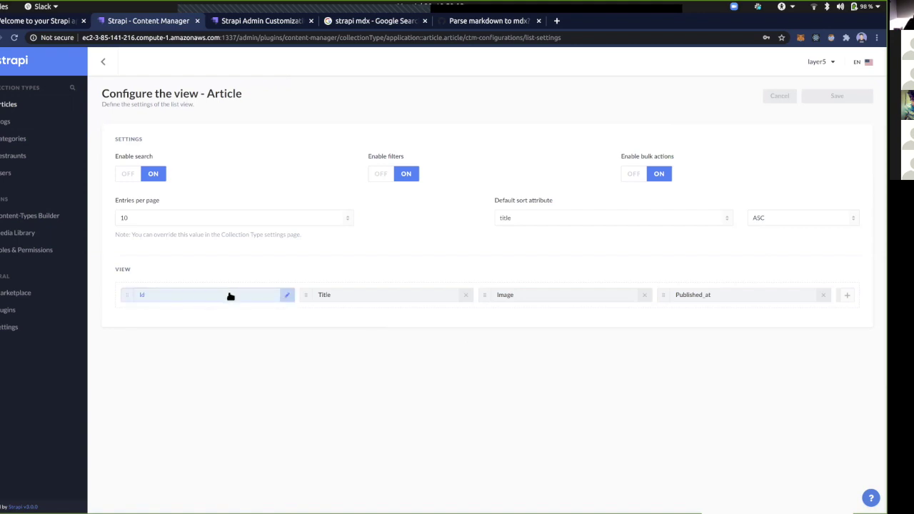
click(106, 62)
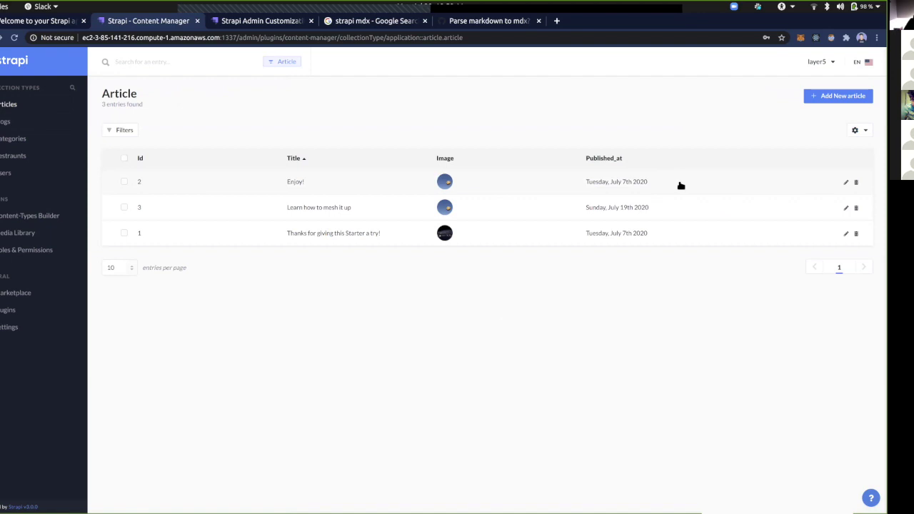
click(679, 185)
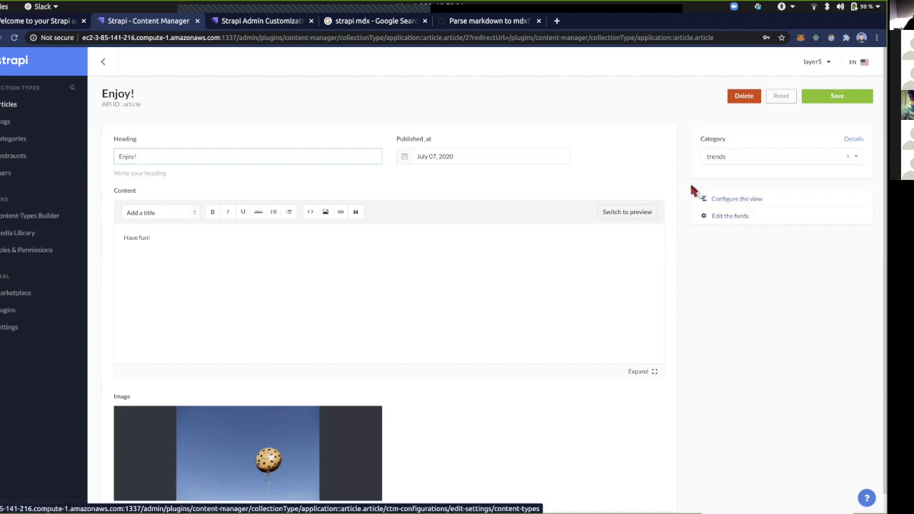
- View the new Media field settings for the Article type, try the Single media option, and close without adding a field
click(44, 217)
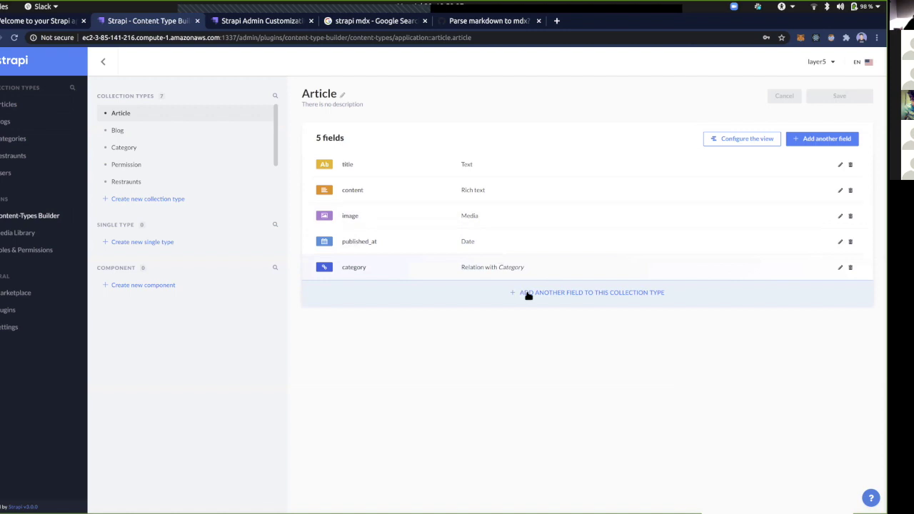
click(389, 286)
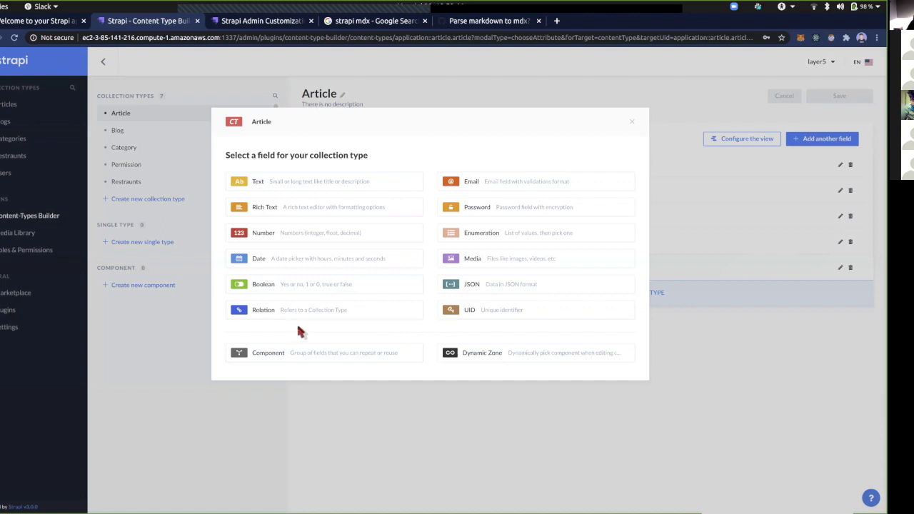
click(471, 260)
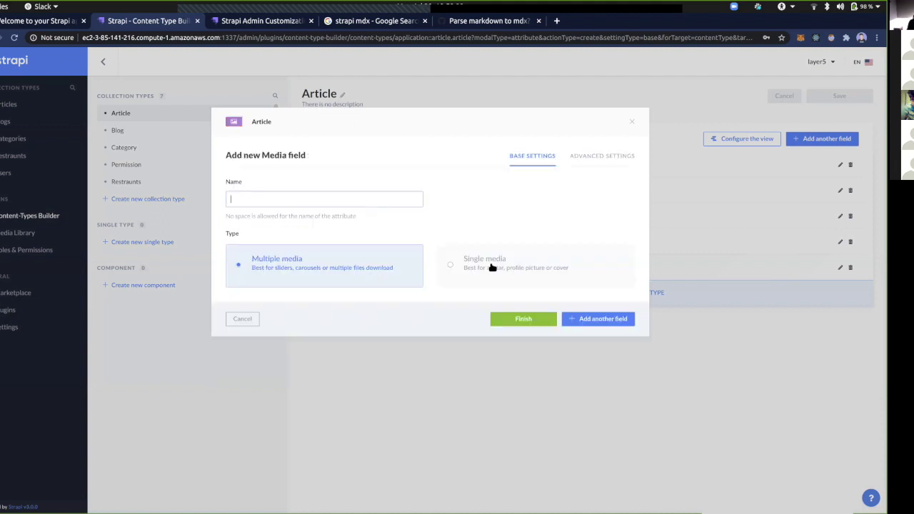
click(491, 267)
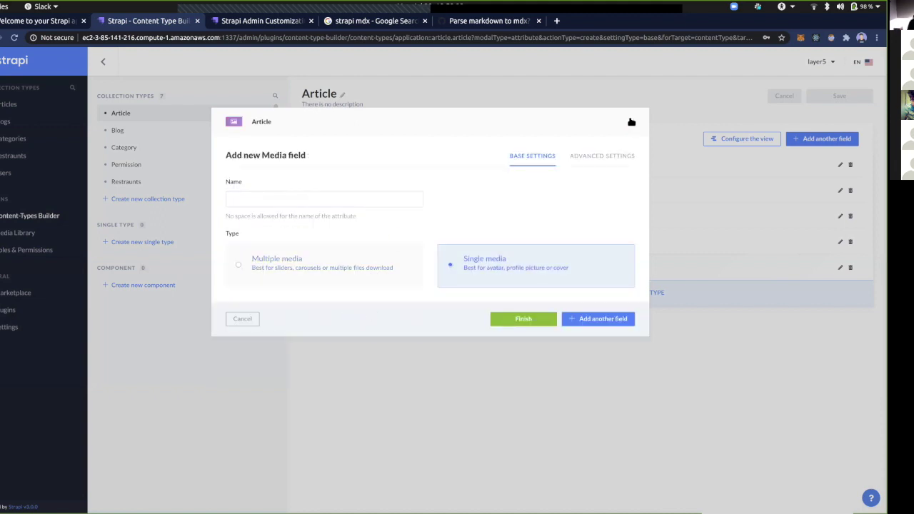
click(469, 354)
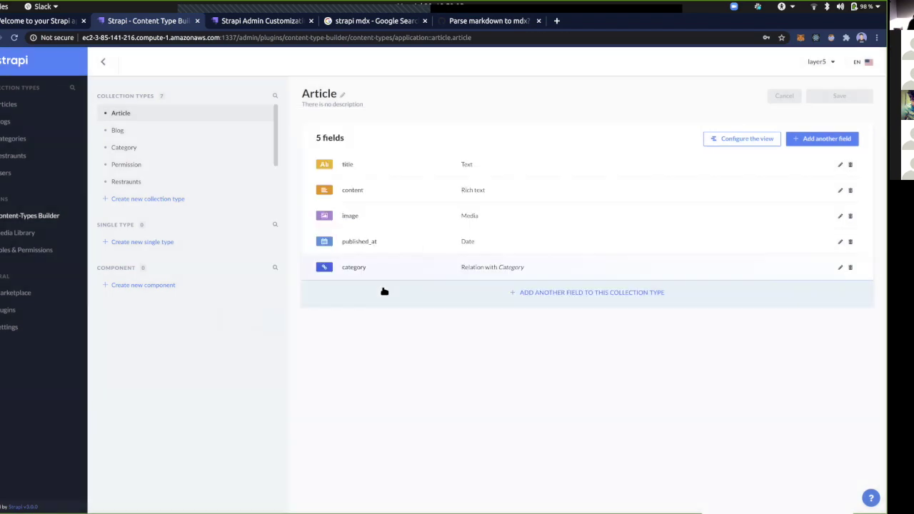
- Examine the base and advanced settings for a new component in Article, trying the category choice and an icon, and close without creating it
click(620, 299)
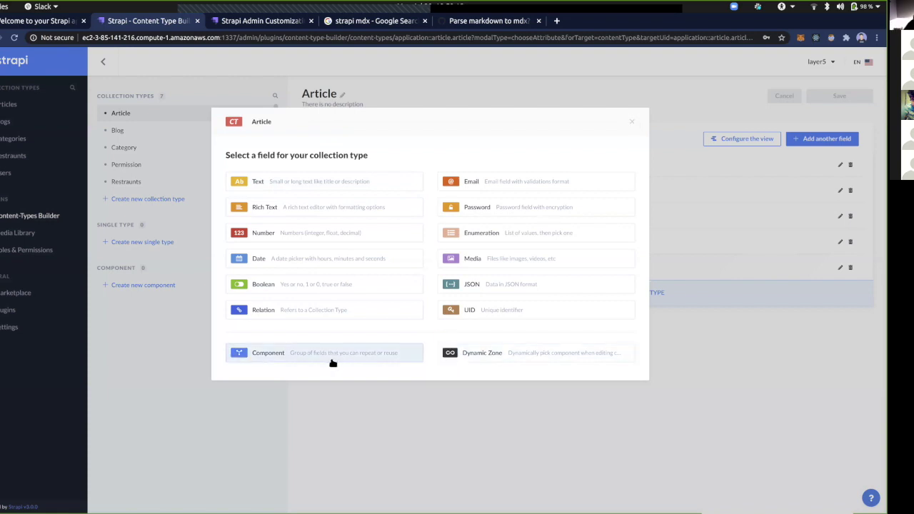
click(417, 356)
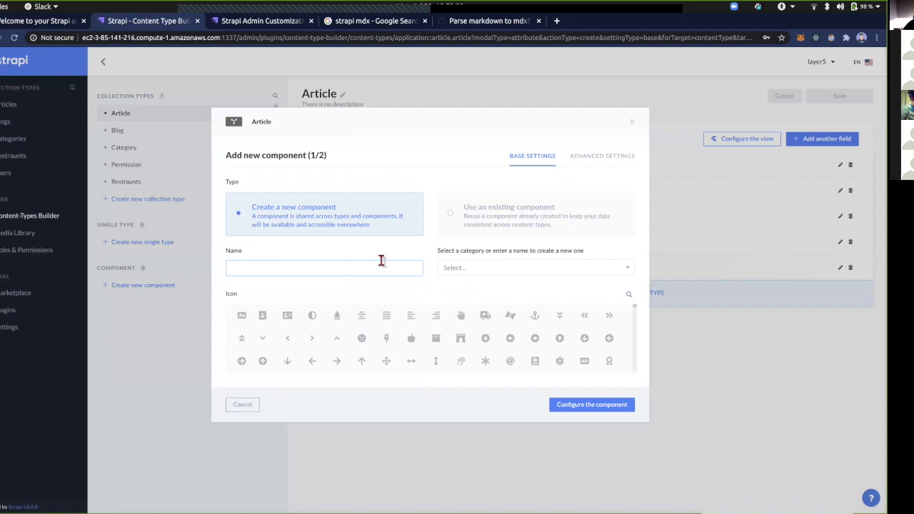
click(460, 275)
click(460, 275)
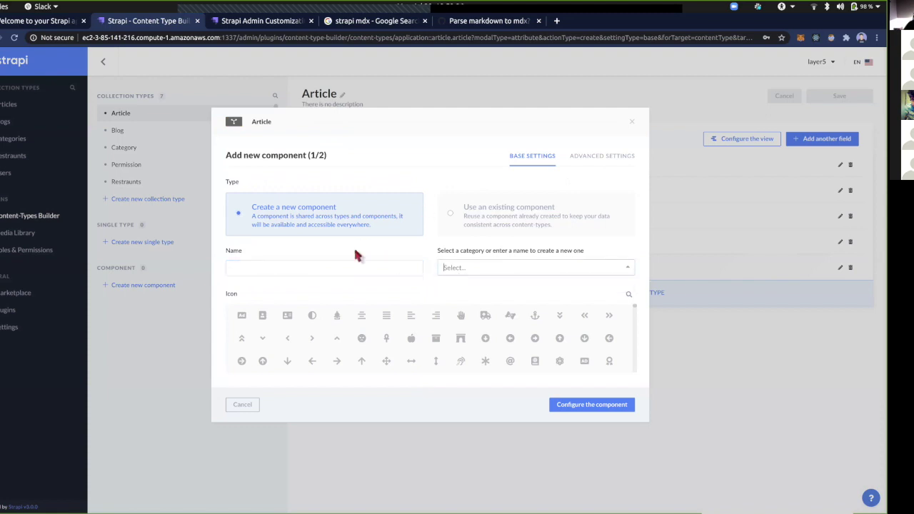
click(359, 252)
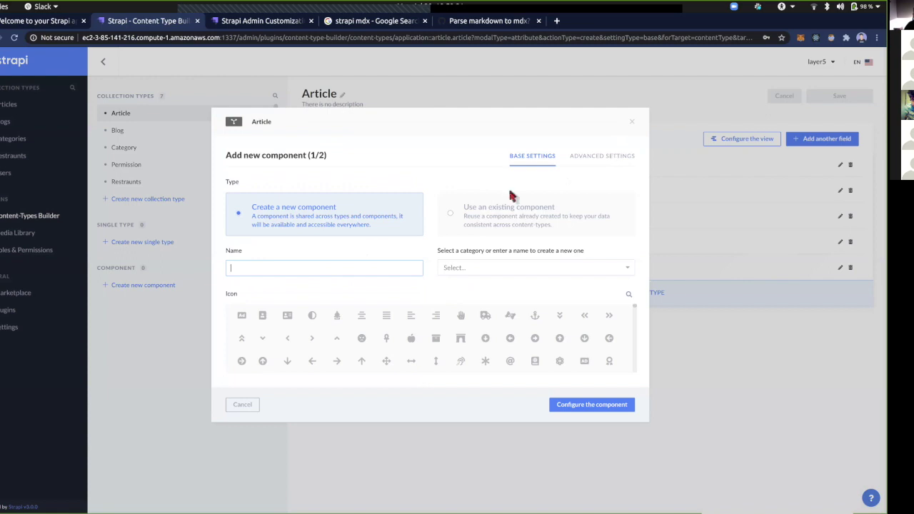
click(313, 316)
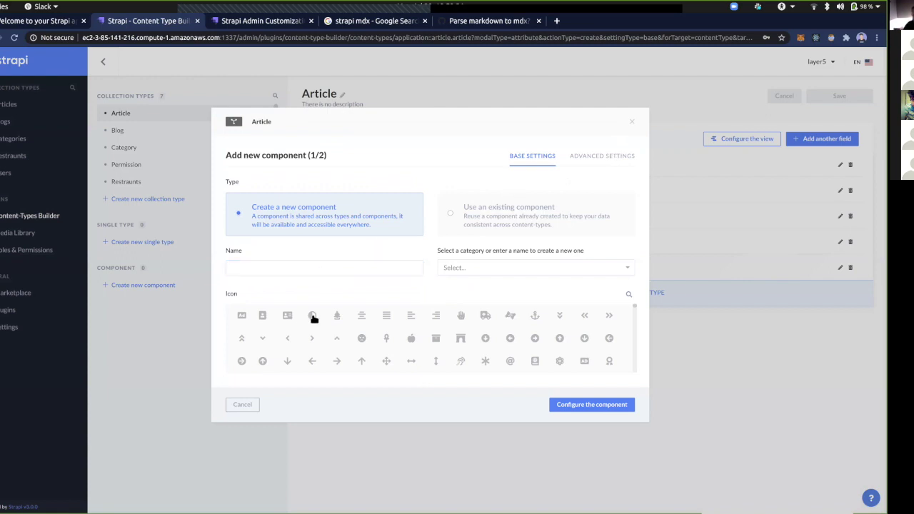
click(242, 317)
click(489, 273)
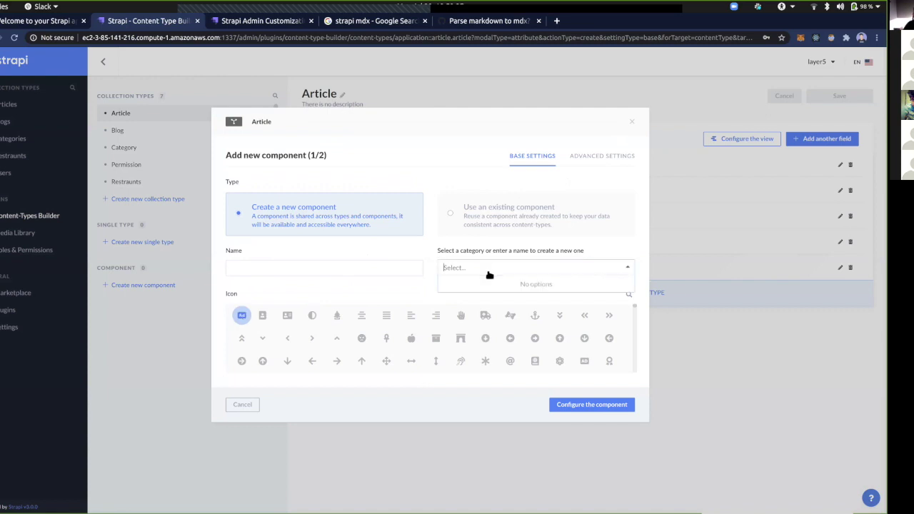
click(489, 273)
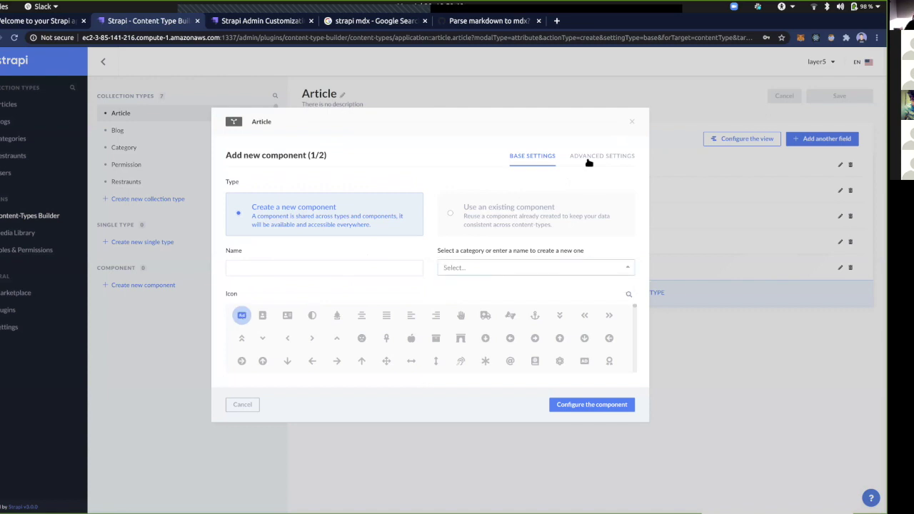
click(582, 157)
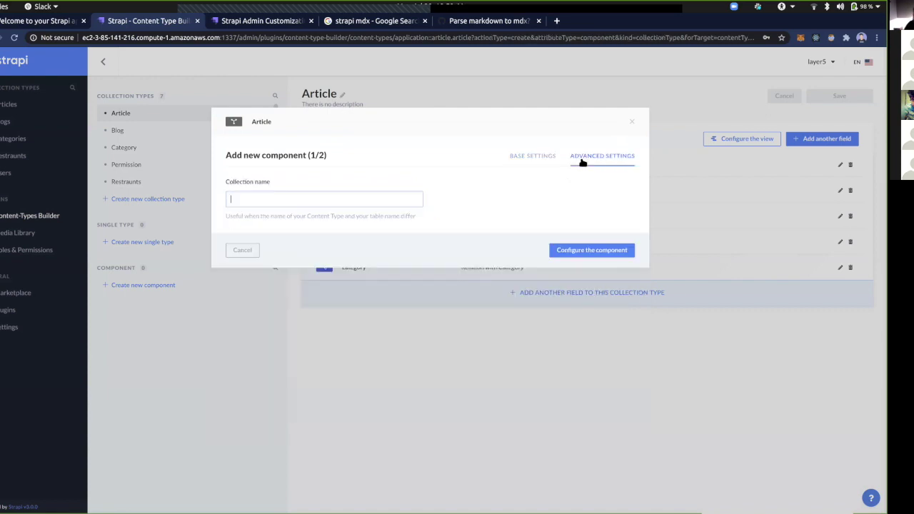
click(631, 123)
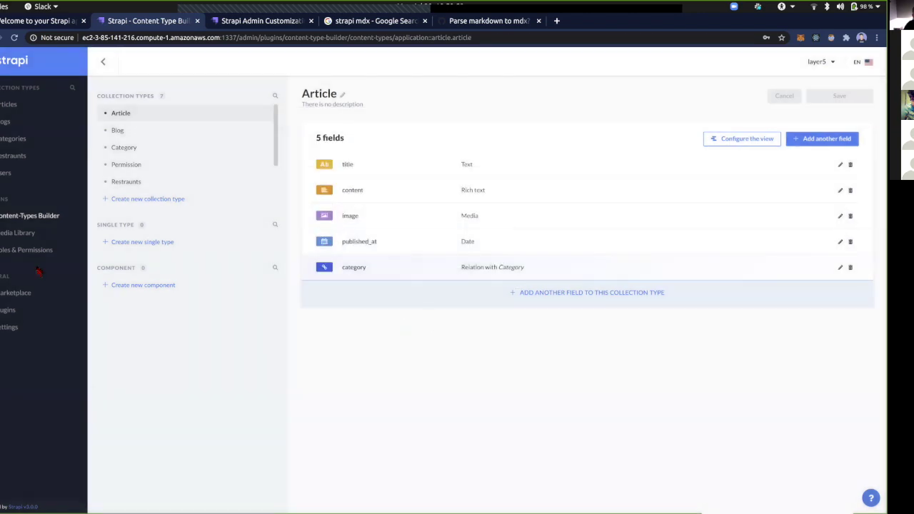
- Look through the Marketplace plugins, the installed plugins and the Media Library, and return to the Content-Types Builder
click(9, 294)
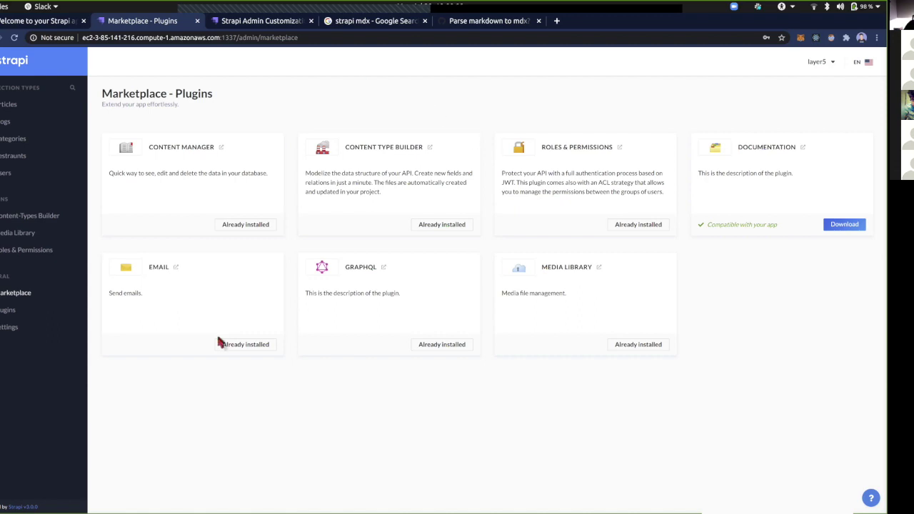
click(19, 312)
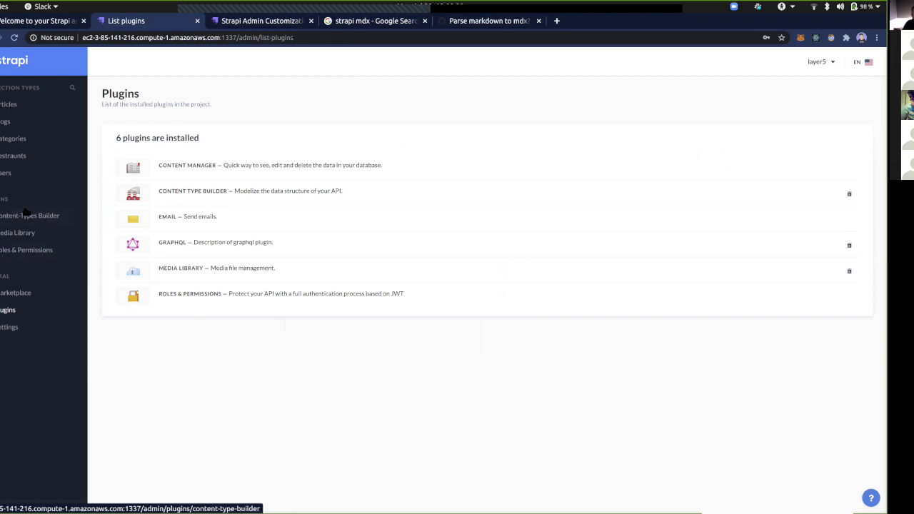
click(24, 232)
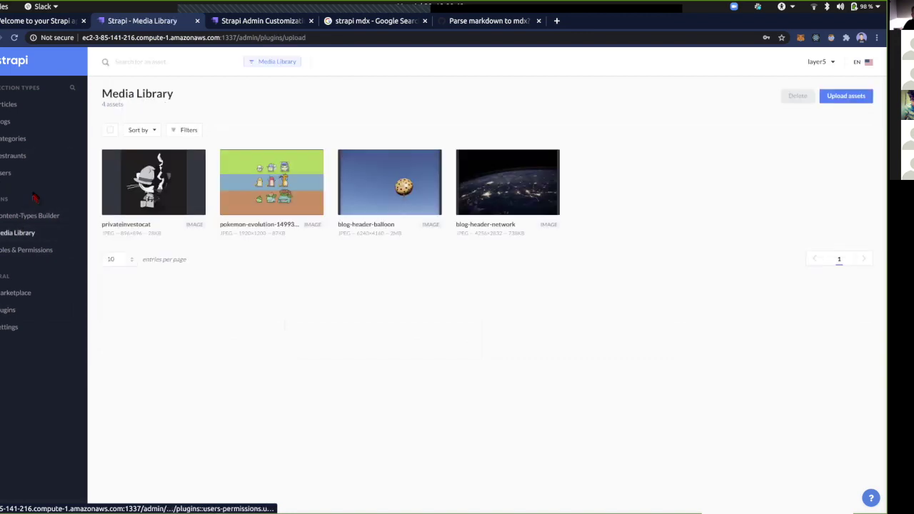
click(29, 217)
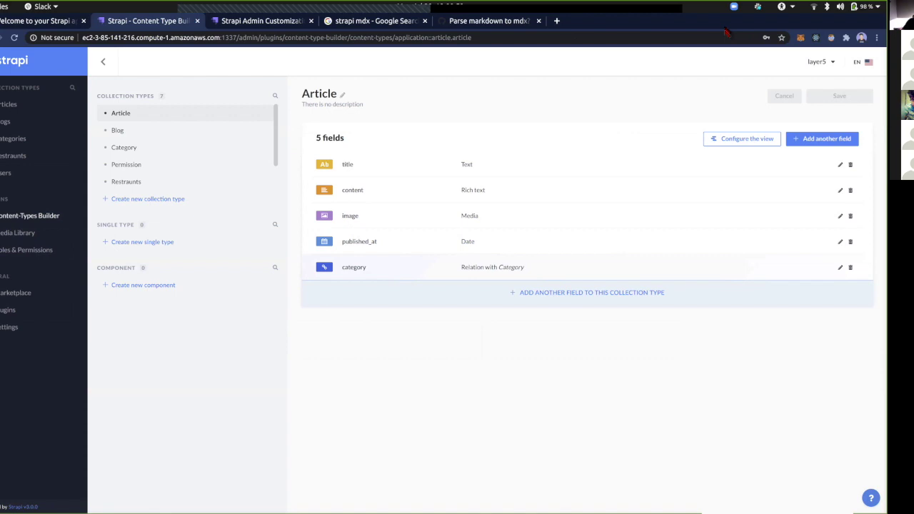
- Search the web for "strapi plugin email" in a new browser tab
key(ctrl+t)
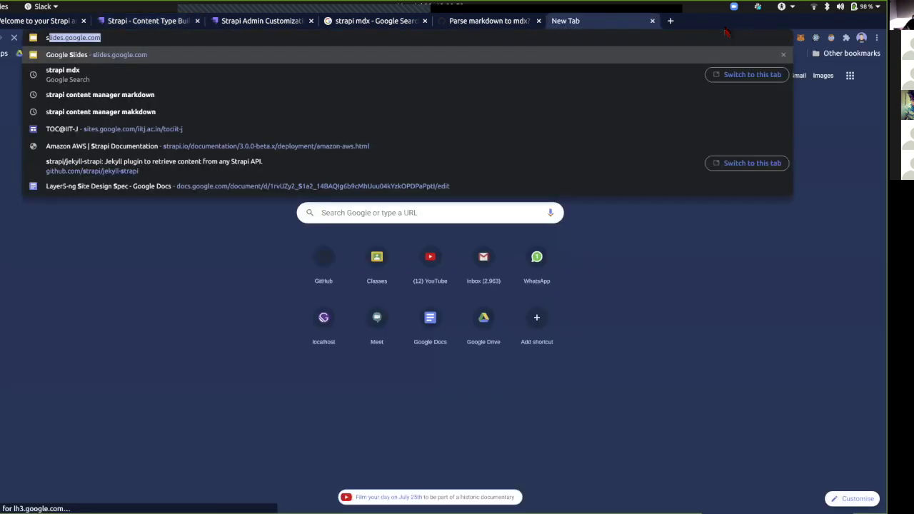
text(strapi plu)
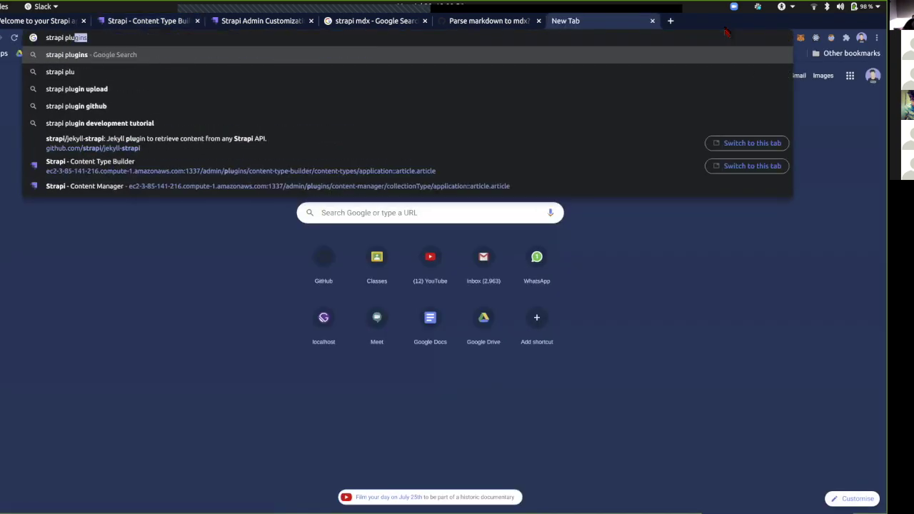
text(gin email)
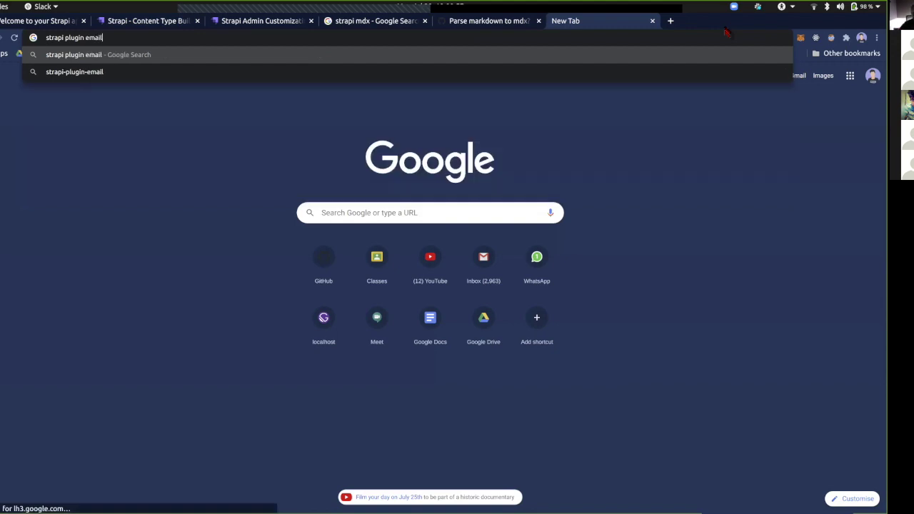
key(Return)
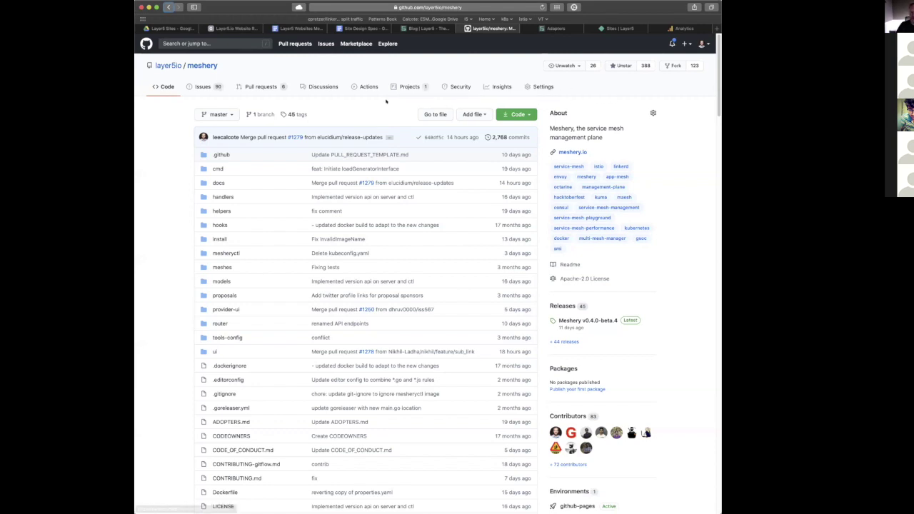
- Open the layer5 repository from the layer5io GitHub organization, look through its files and README, and return to the organization page
click(179, 65)
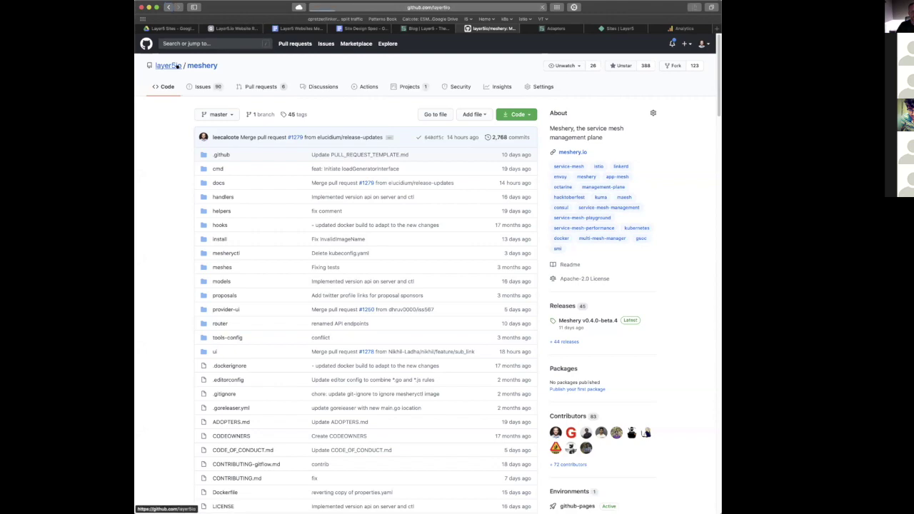
click(392, 158)
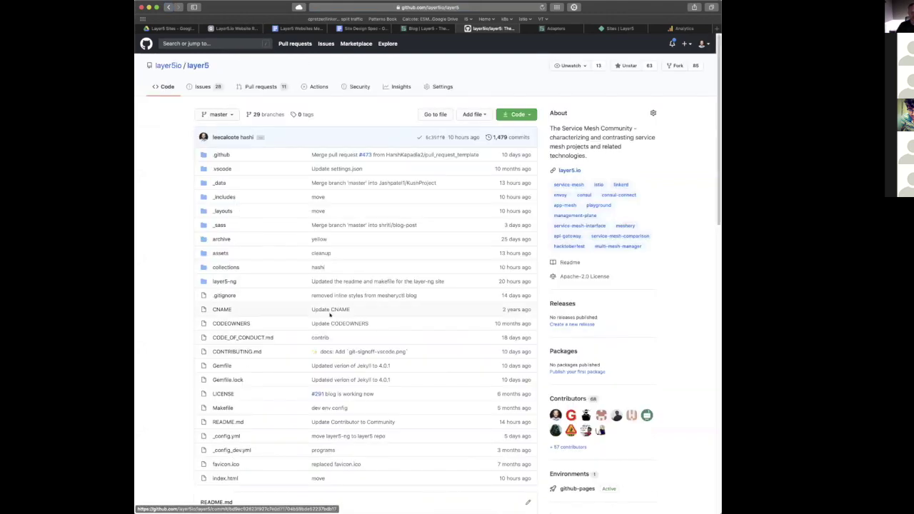
scroll(330, 314, down, 5)
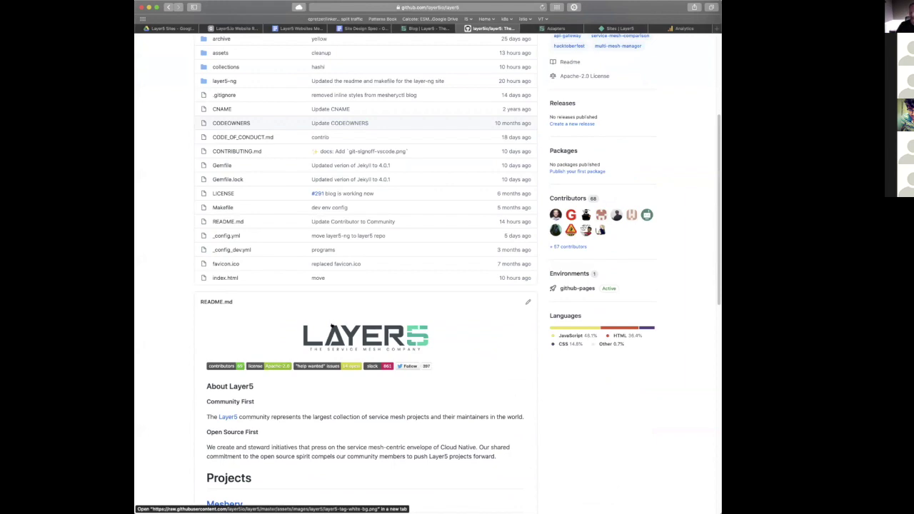
scroll(331, 327, down, 12)
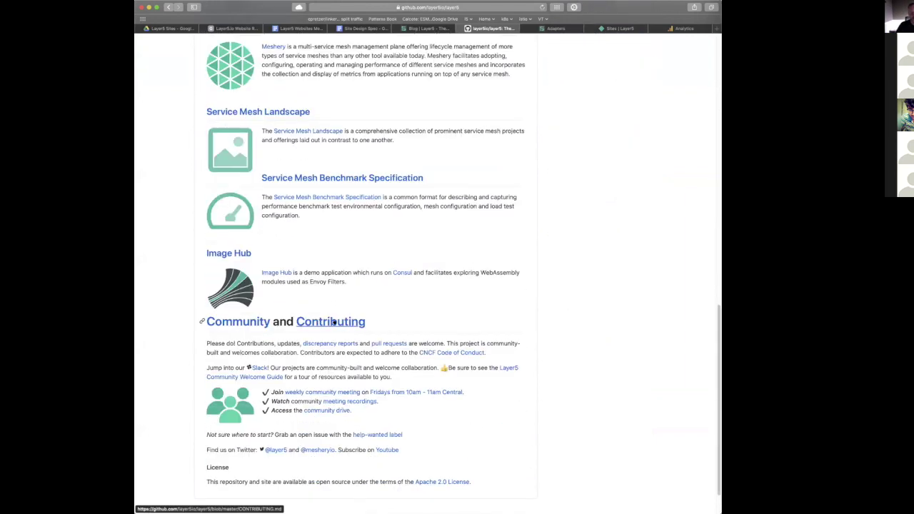
scroll(332, 322, up, 4)
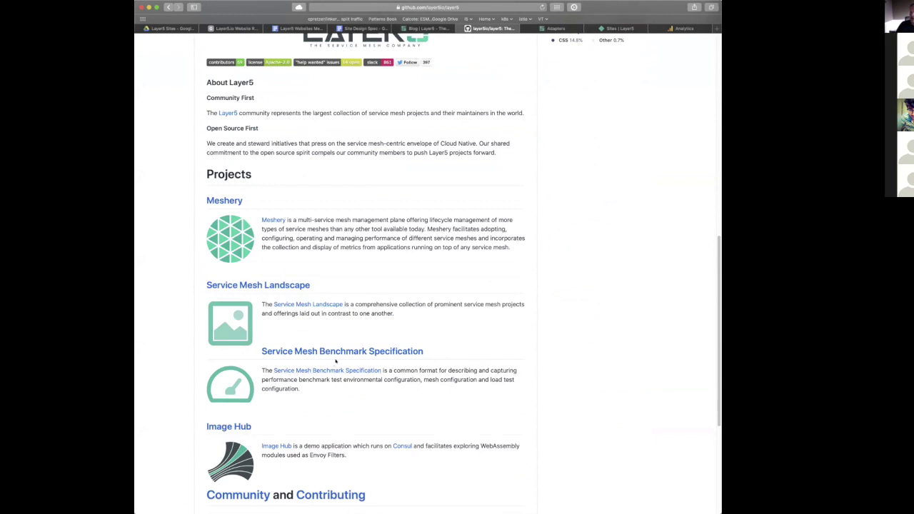
scroll(342, 357, up, 5)
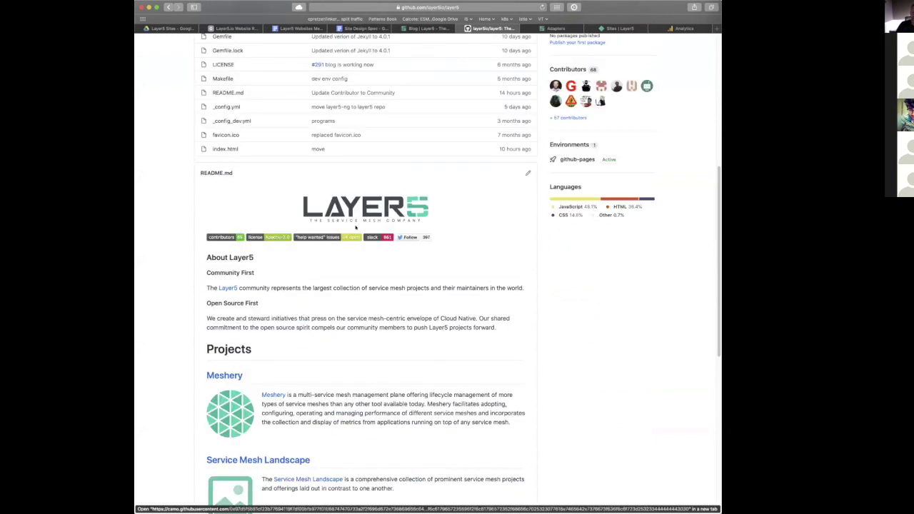
key(super+bracketleft)
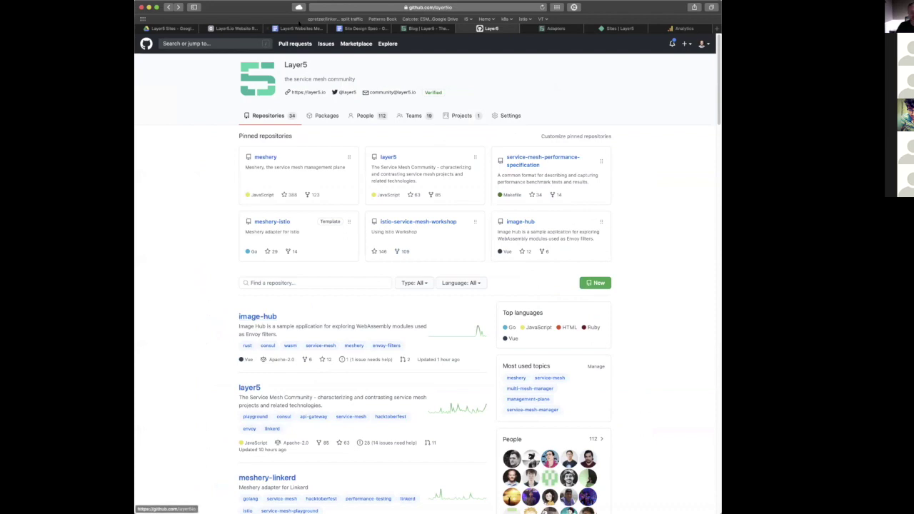
- Switch to the Layer5 Websites Meeting Minutes document and add an empty top-level bullet at the end of the Topics list
key(super+3)
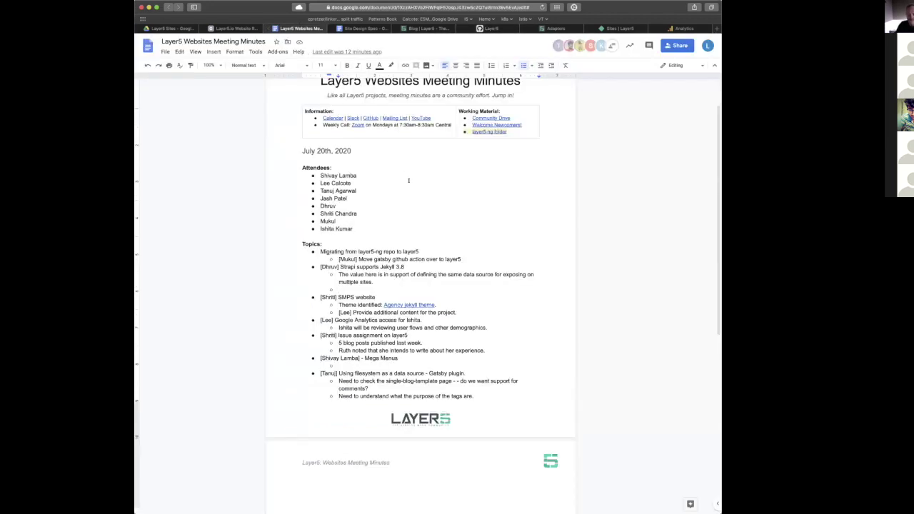
scroll(434, 264, down, 5)
click(477, 249)
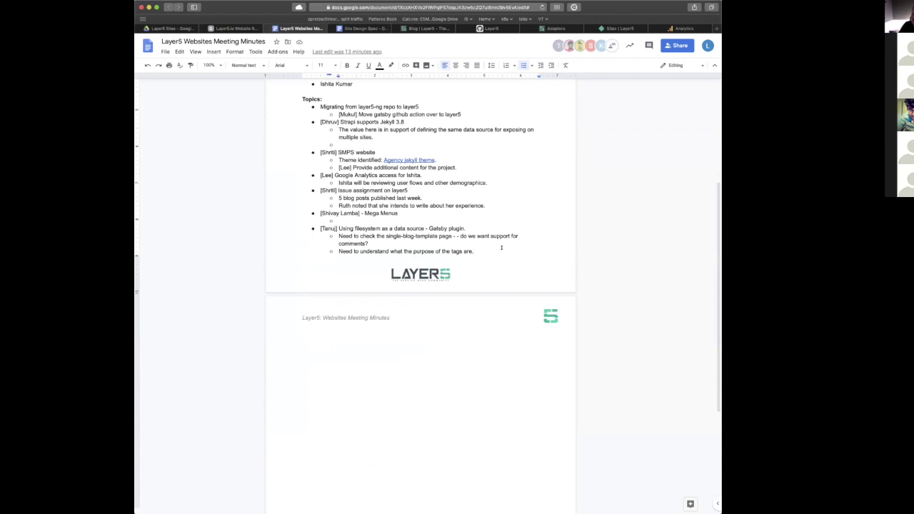
key(Return)
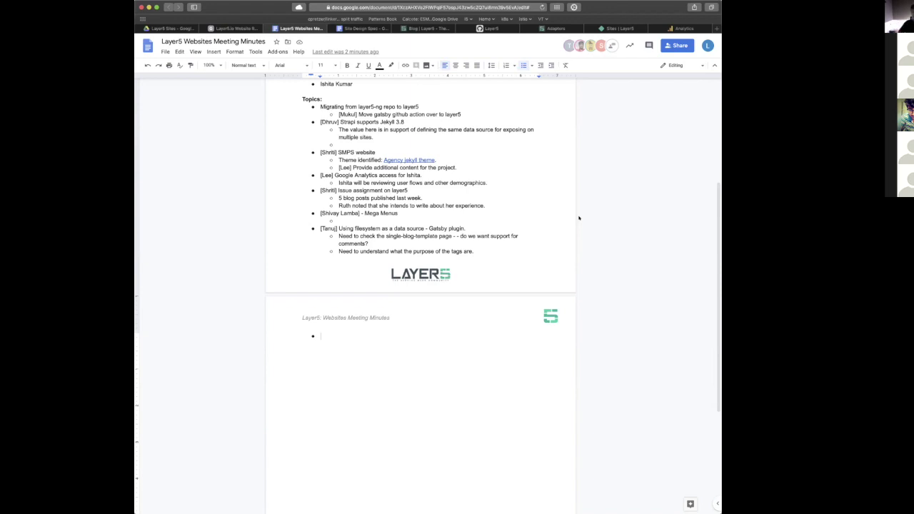
- Open layer5.io in a new tab, look over the homepage projects and the Projects and Community navigation menus, and open the Landscape page
key(super+t)
text(layer5.io)
key(Return)
scroll(517, 321, down, 5)
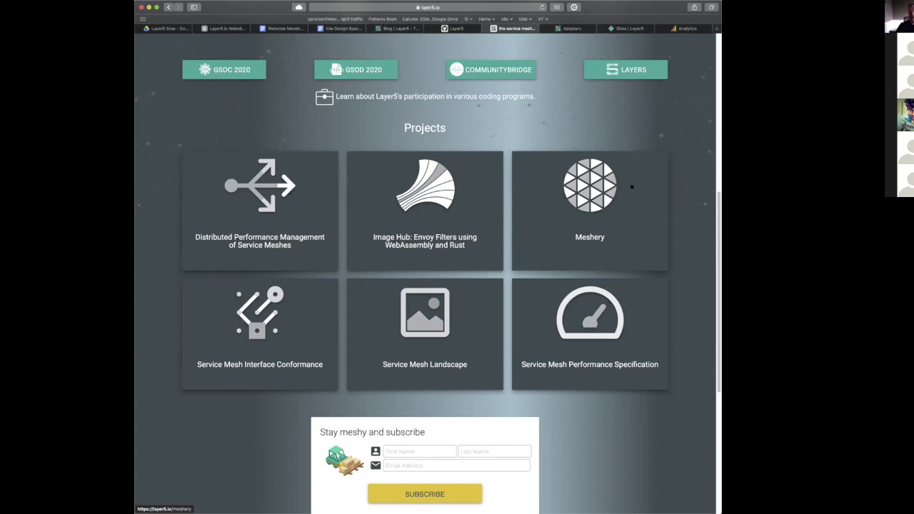
scroll(631, 202, up, 5)
mouse_move(544, 47)
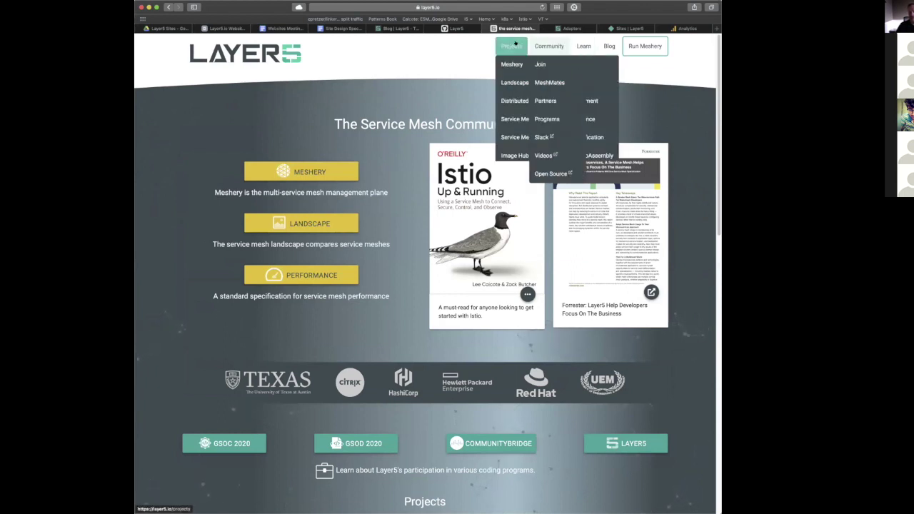
click(301, 225)
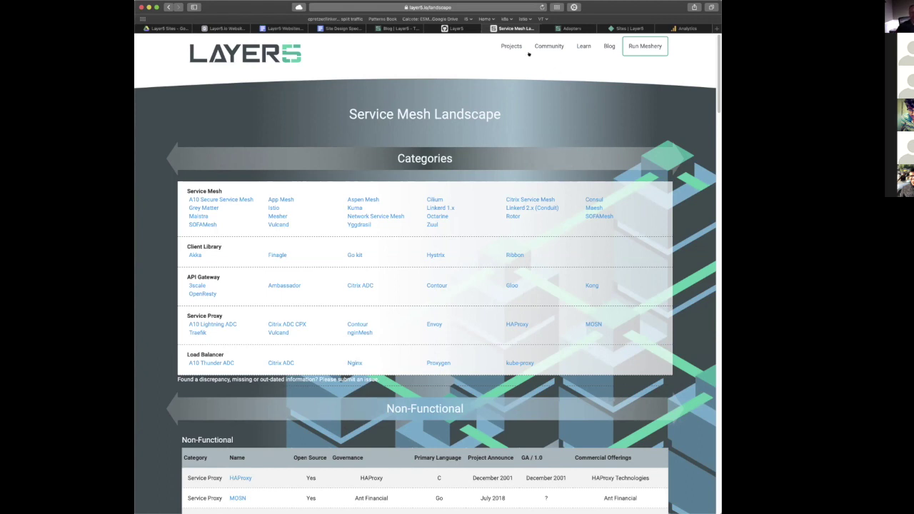
- Return to the meeting minutes and move the Mega Menus topic with its empty sub-bullet to the end of the Topics list
click(284, 29)
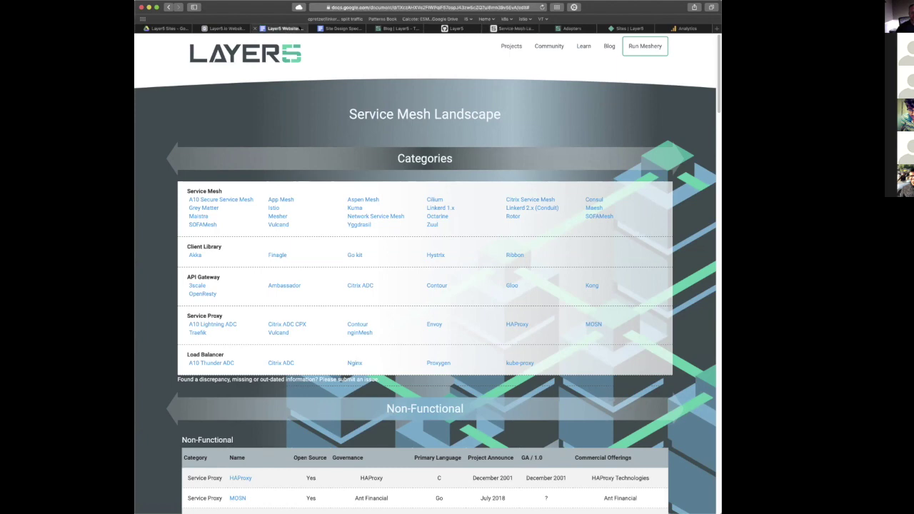
scroll(342, 187, up, 2)
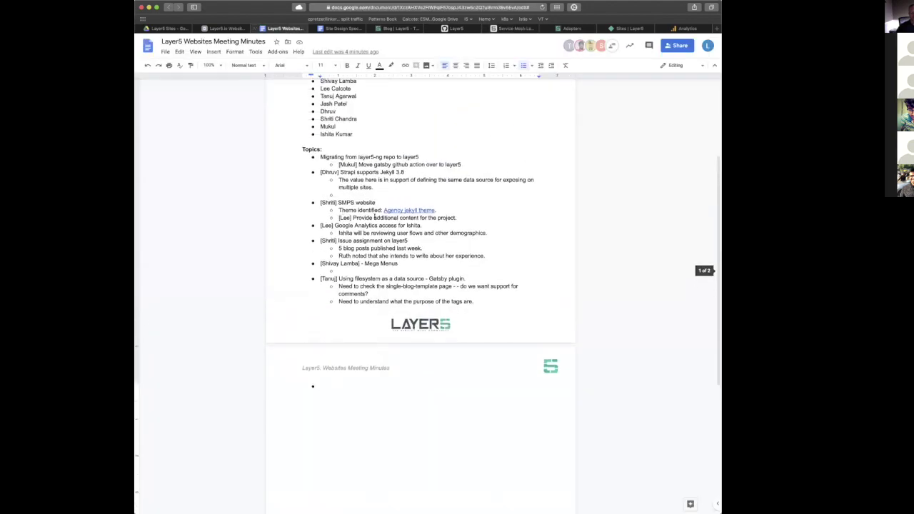
click(410, 284)
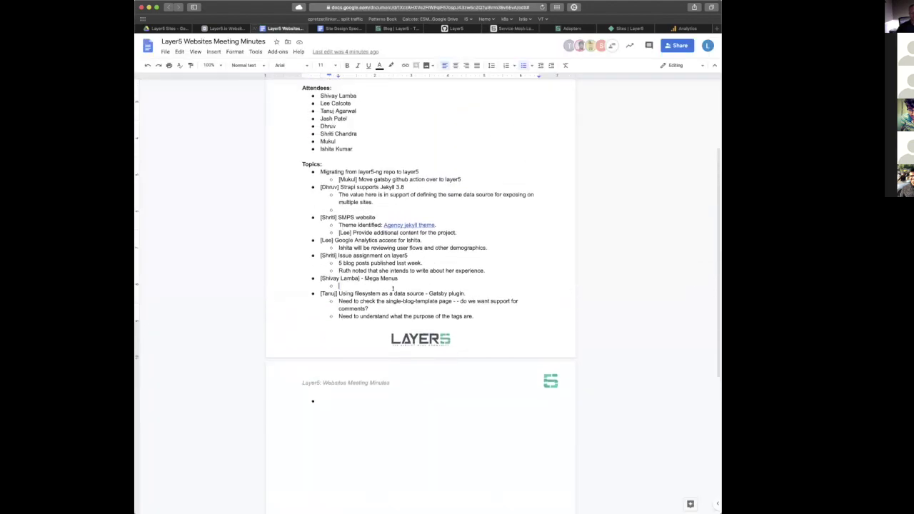
key(shift+Up)
key(super+c)
key(BackSpace)
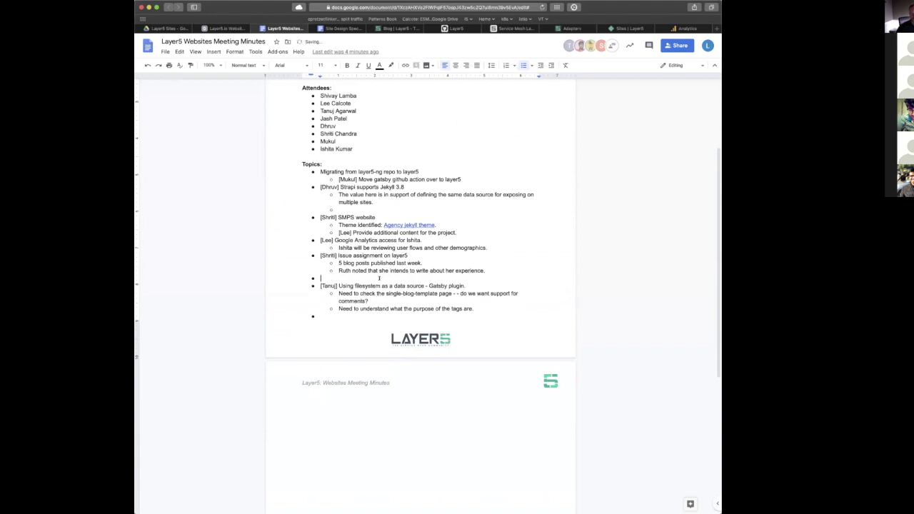
key(Delete)
click(321, 308)
text(v)
key(BackSpace)
key(super+v)
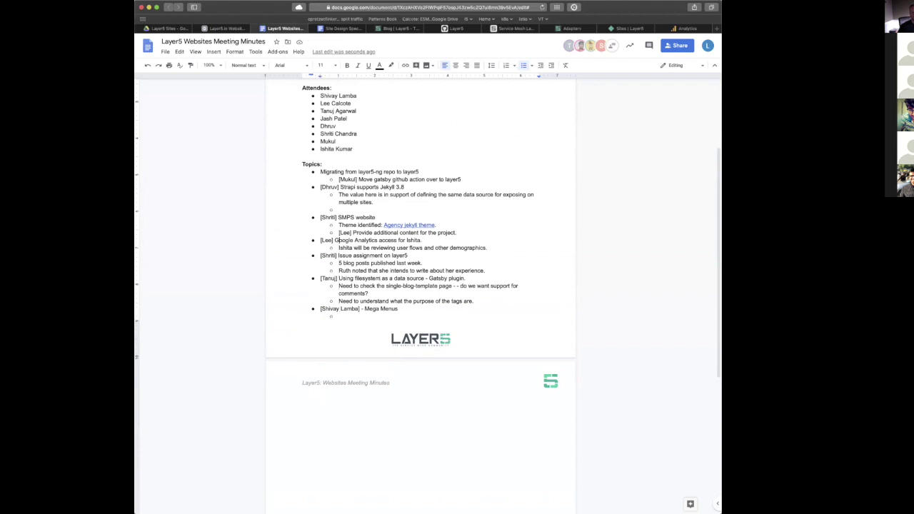
- Remove the empty sub-bullet under the Strapi topic and place the cursor in the empty sub-bullet under Mega Menus
click(339, 209)
key(BackSpace)
key(BackSpace)
key(BackSpace)
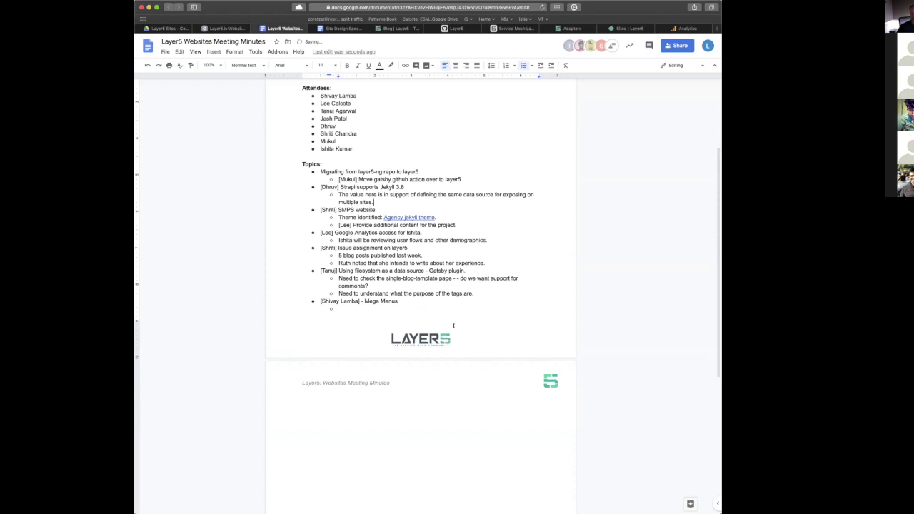
click(386, 308)
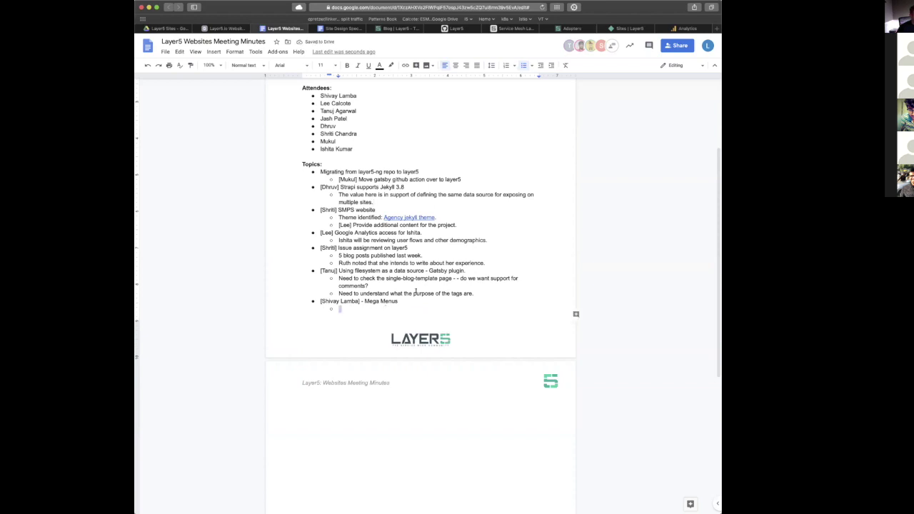